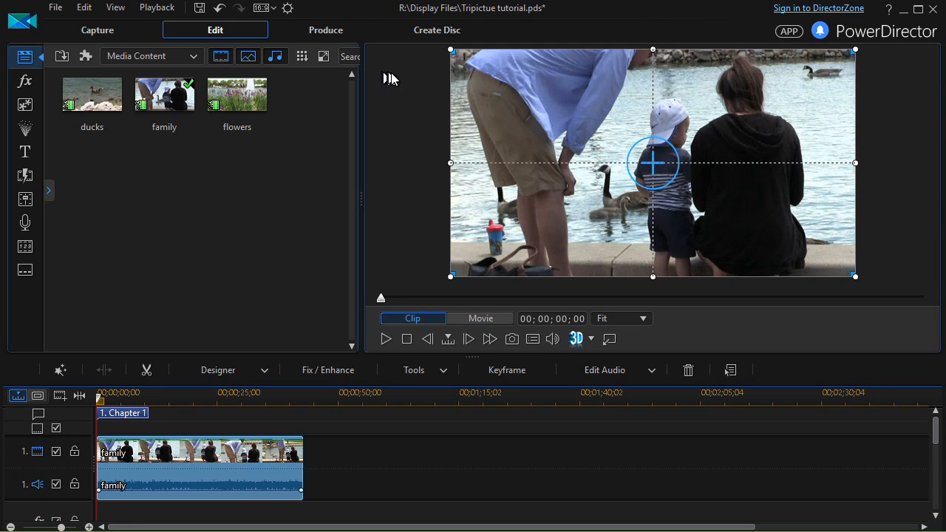
Step: Set the preview grid lines to 2 x 2
right_click(398, 95)
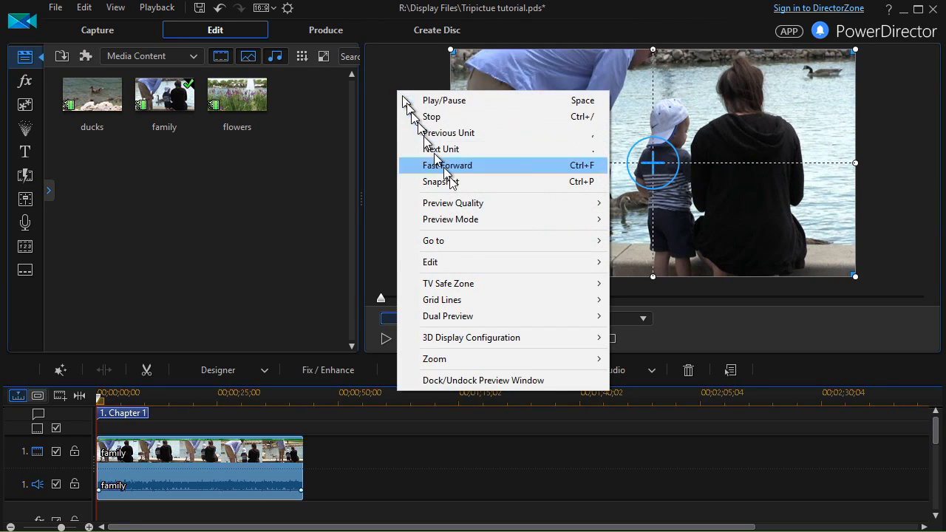
mouse_move(476, 305)
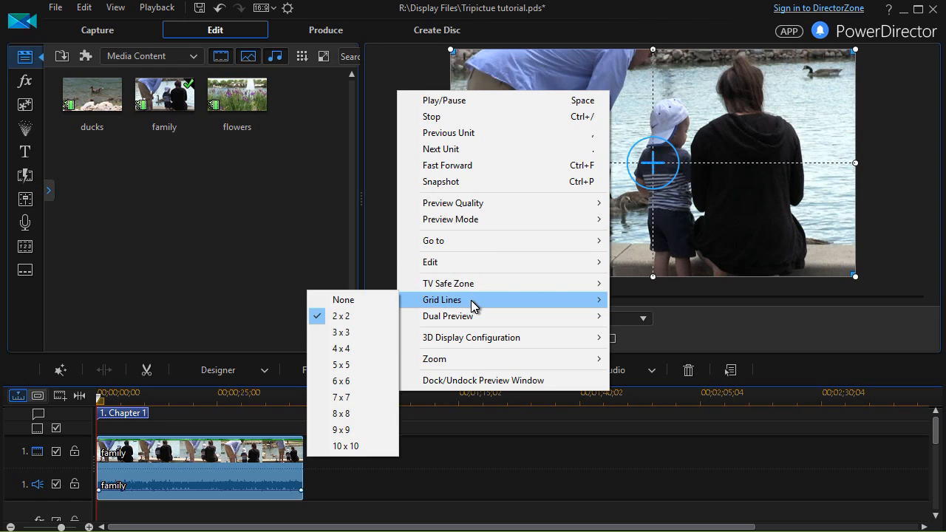
left_click(367, 322)
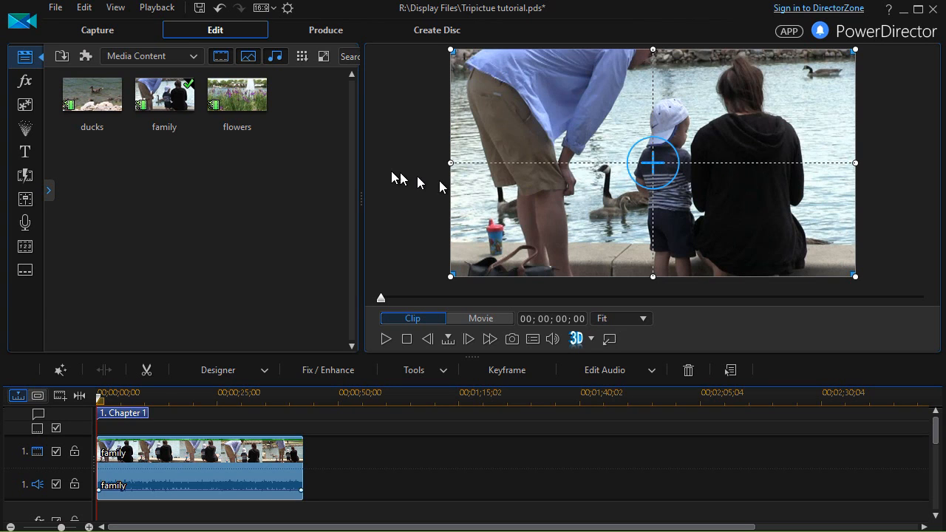
Step: Enable the Crop & Zoom power tool on the family clip and set its crop aspect ratio to Freeform
left_click(432, 374)
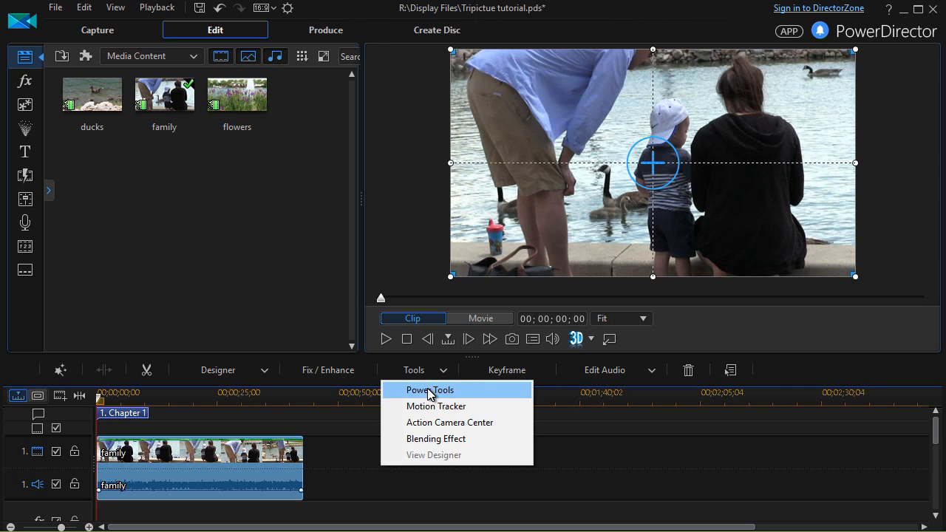
left_click(430, 390)
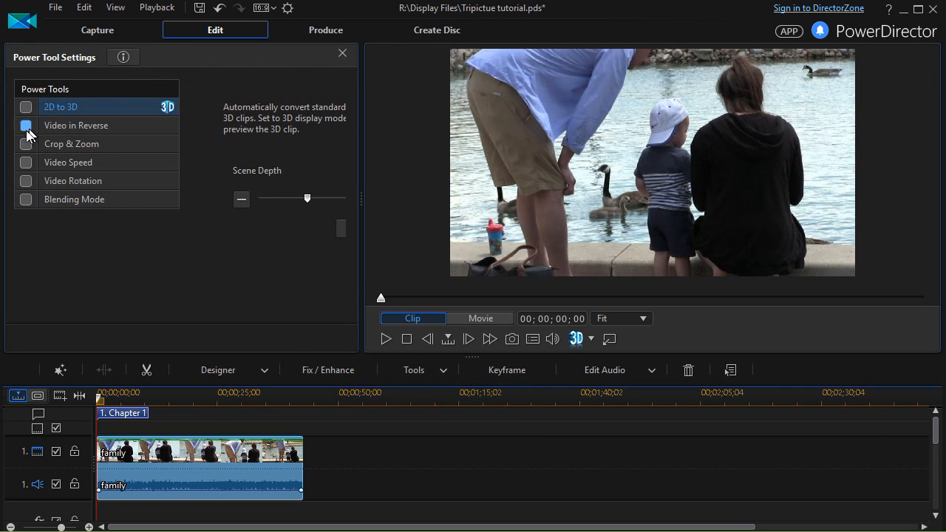
left_click(25, 146)
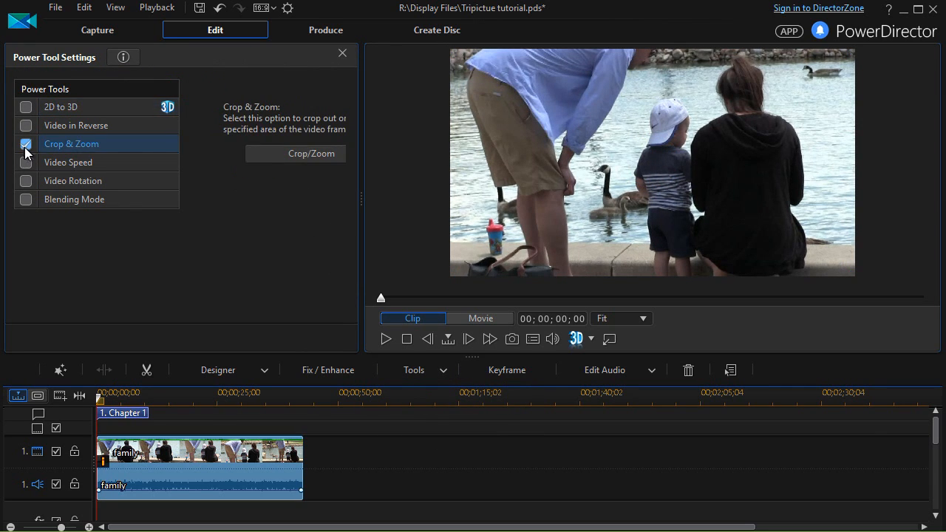
left_click(312, 154)
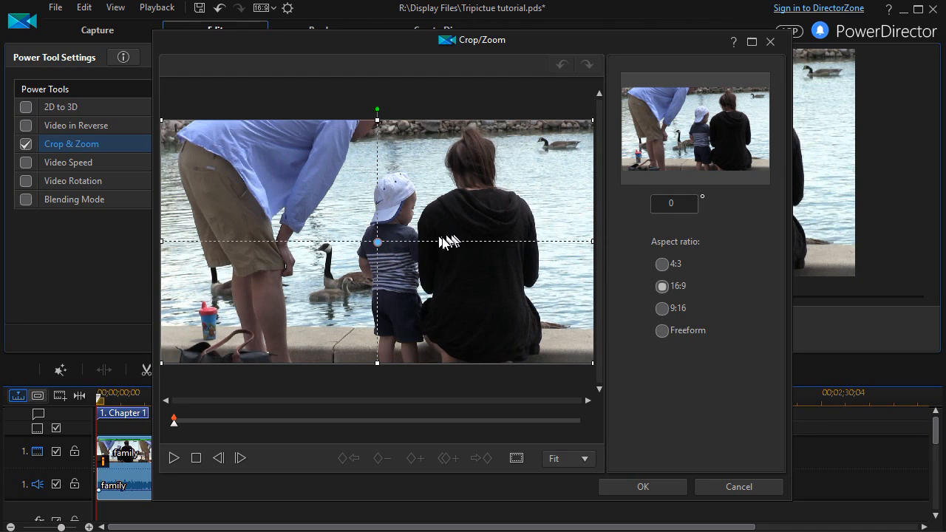
left_click(662, 332)
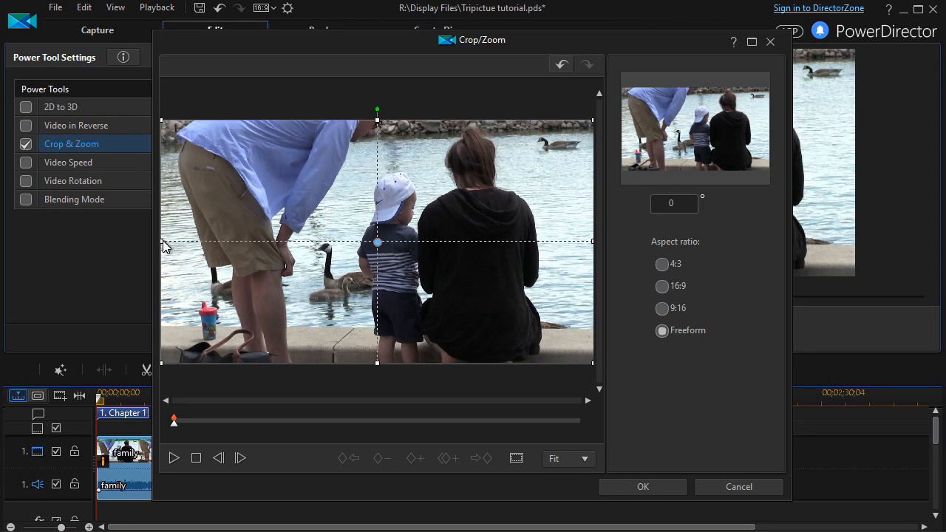
Step: Narrow the family clip's crop frame to about half the picture's width at full height, checking it against the vertical centre grid line
left_click_drag(161, 241, 281, 253)
left_click_drag(374, 241, 294, 241)
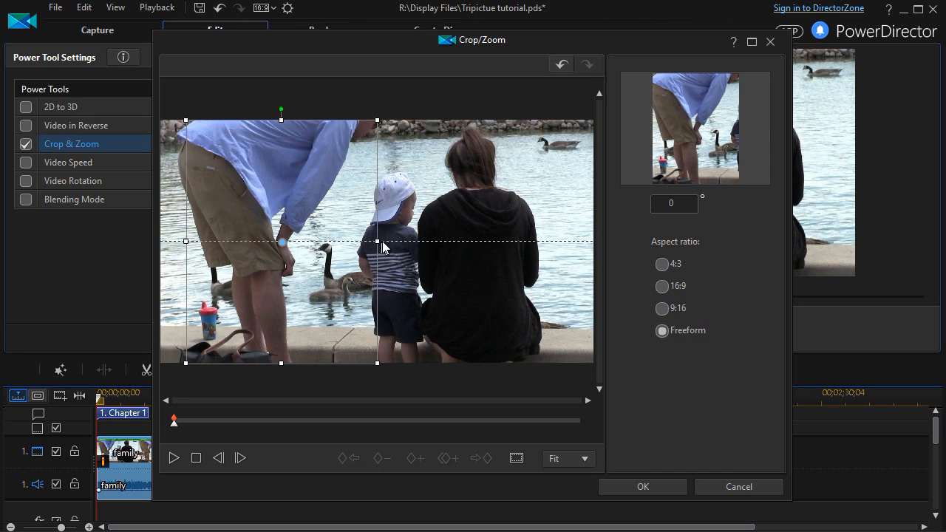
left_click_drag(377, 241, 387, 242)
mouse_move(284, 245)
left_mouse_down()
mouse_move(269, 249)
mouse_move(299, 249)
left_mouse_up()
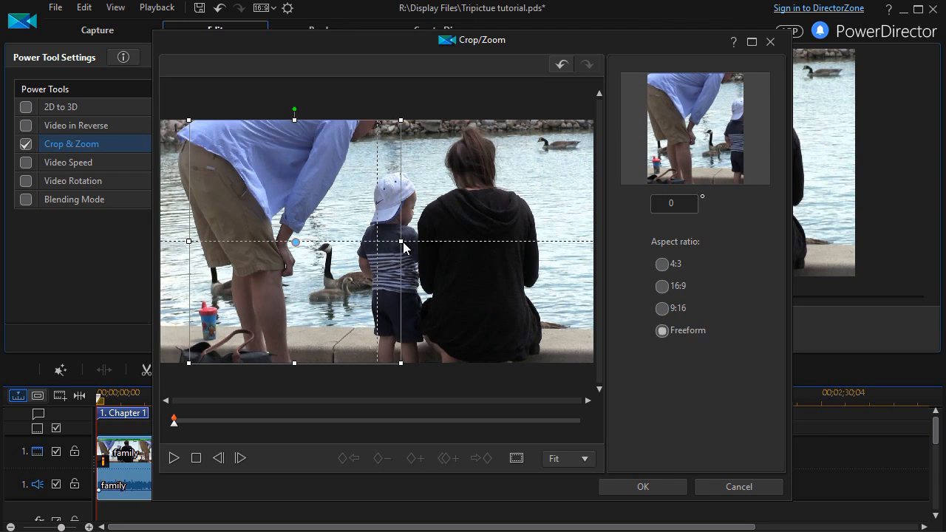
left_click_drag(400, 241, 404, 241)
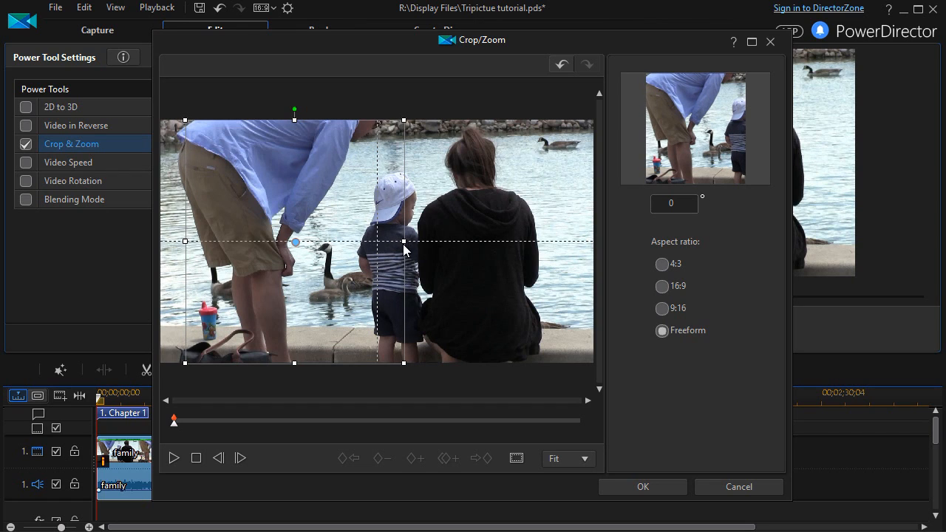
mouse_move(297, 243)
left_mouse_down()
mouse_move(272, 244)
mouse_move(298, 244)
left_mouse_up()
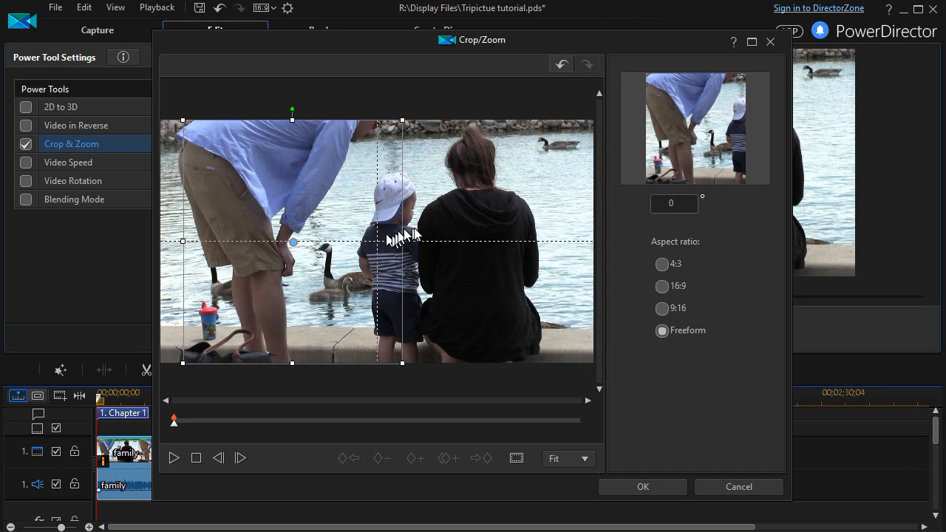
left_click_drag(402, 241, 399, 241)
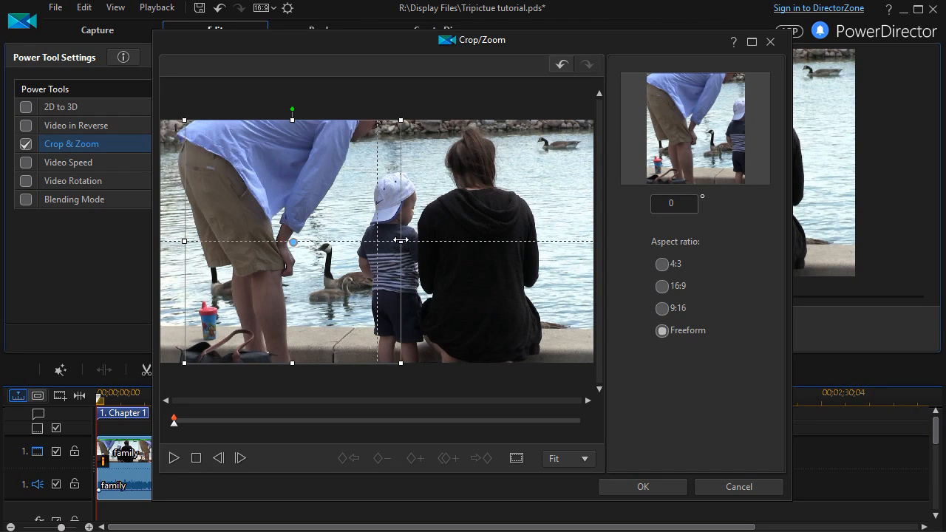
left_click_drag(292, 243, 269, 242)
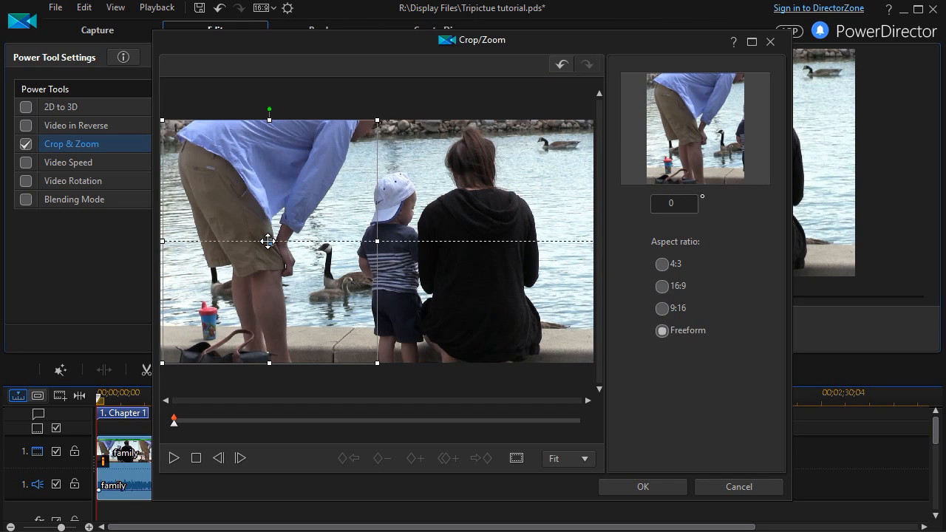
left_click_drag(263, 239, 305, 242)
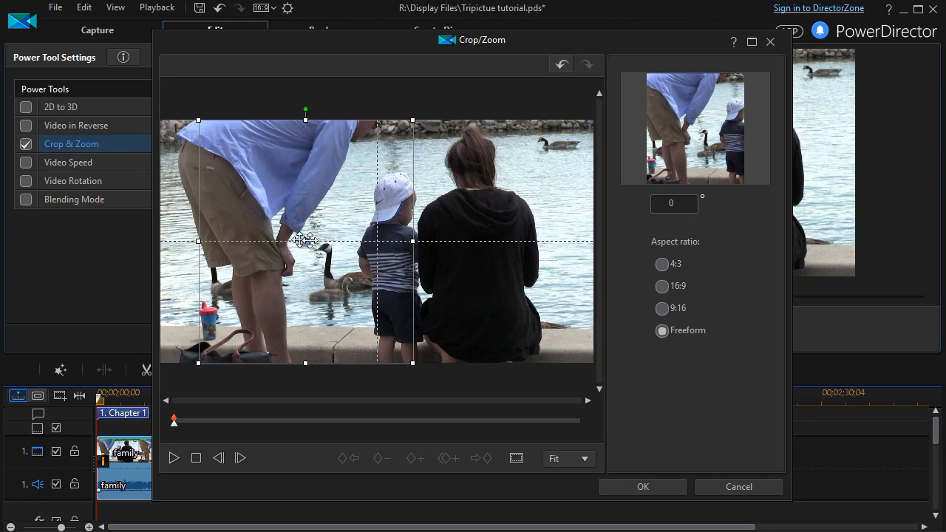
left_click_drag(311, 241, 279, 241)
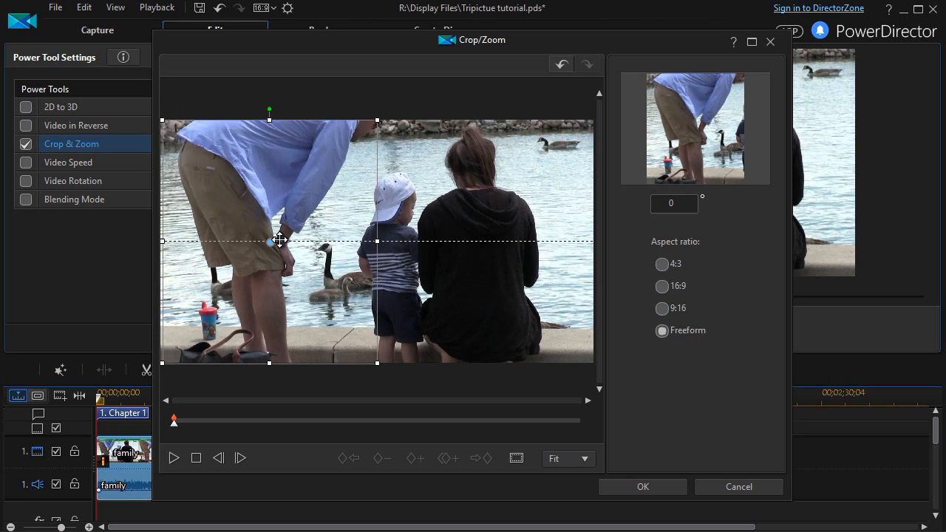
left_click_drag(277, 240, 313, 241)
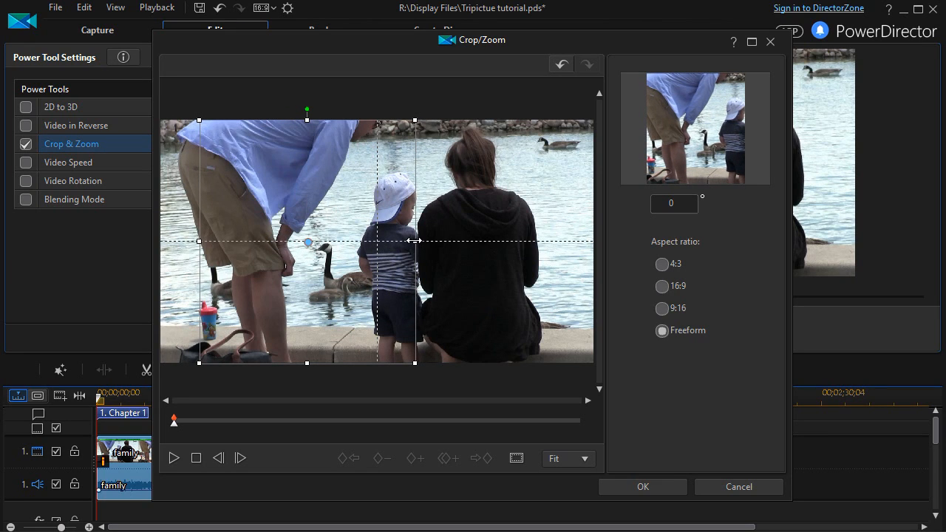
left_click_drag(307, 242, 267, 244)
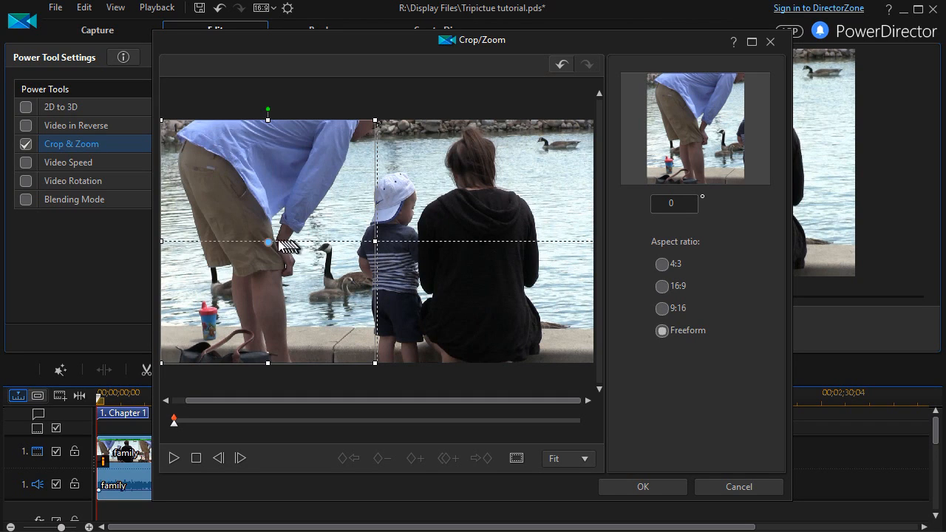
Step: Apply the crop around the child and the woman in black, and place the cropped family clip in the left half of the frame
left_click_drag(263, 243, 448, 245)
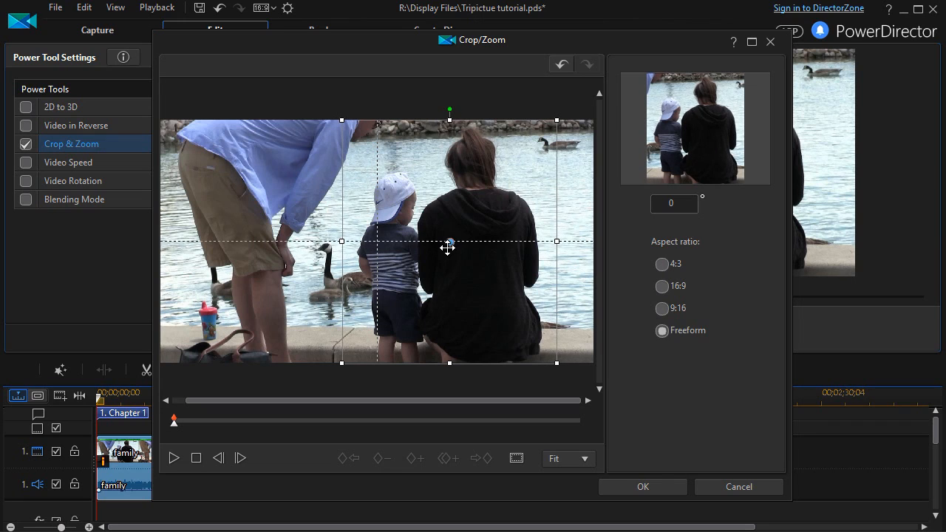
left_click(637, 487)
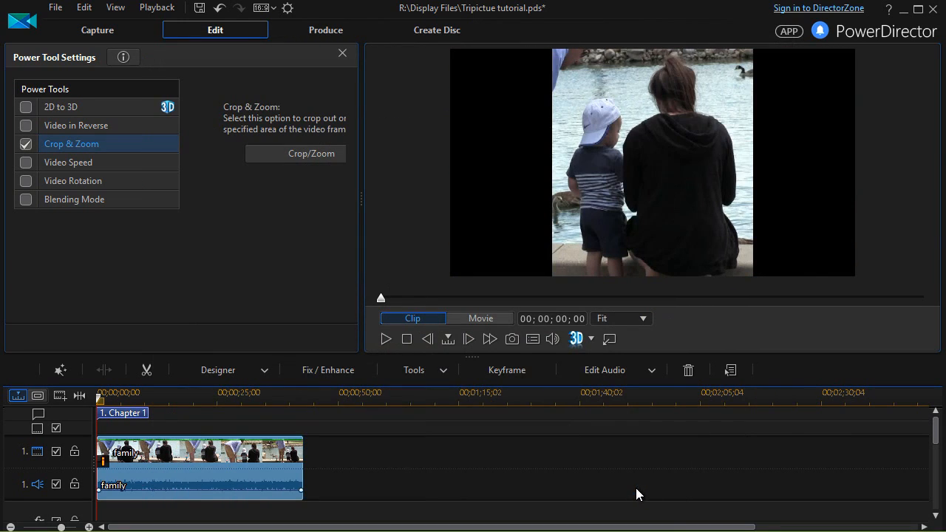
left_click(342, 56)
left_click_drag(652, 163, 559, 167)
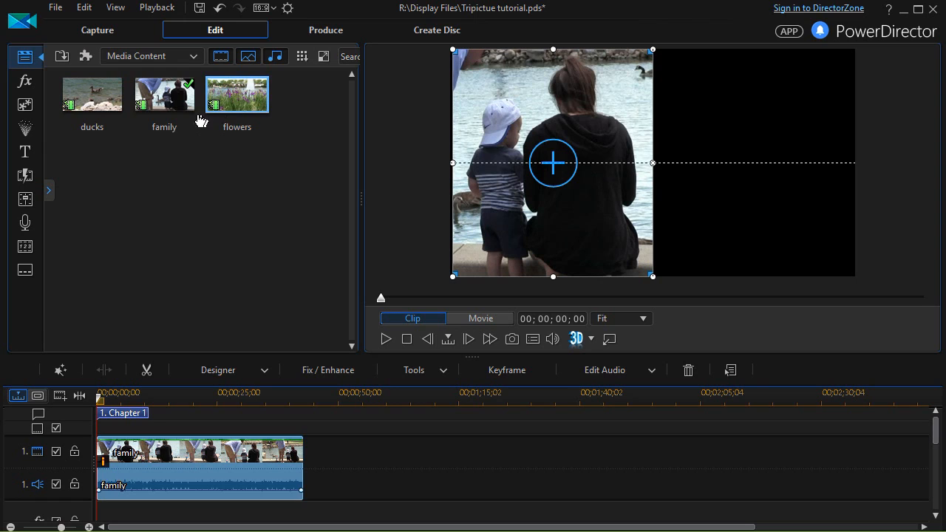
Step: Add the ducks clip to track 1 after the family clip, leaving a gap, and enable Crop & Zoom with its crop editor open
left_click_drag(117, 109, 363, 473)
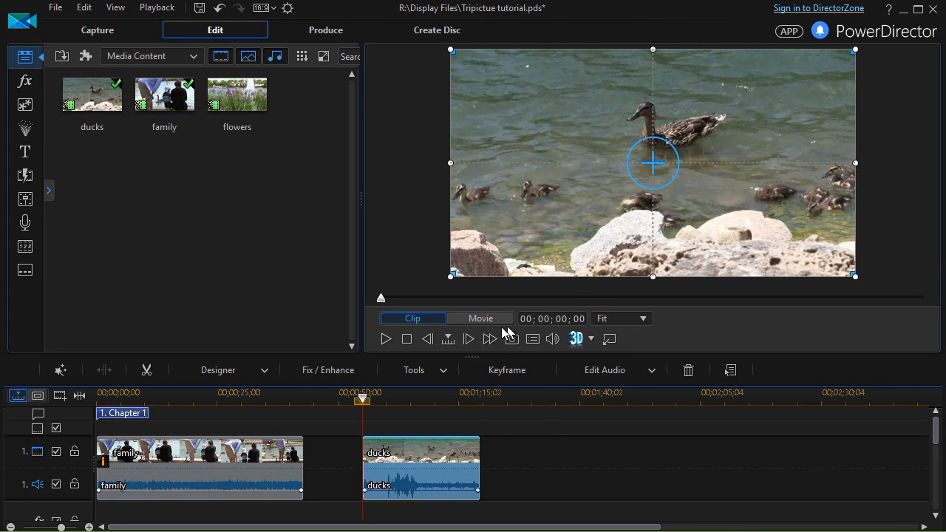
left_click(436, 374)
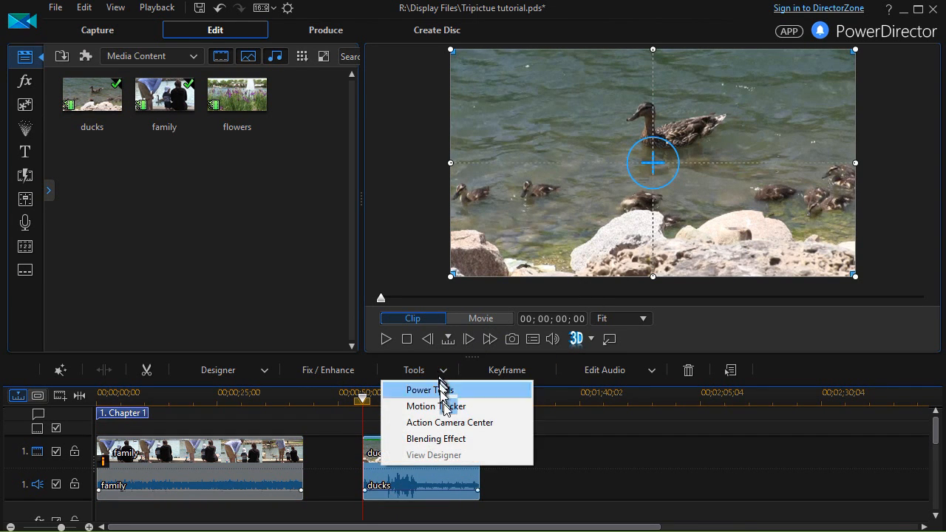
left_click(441, 389)
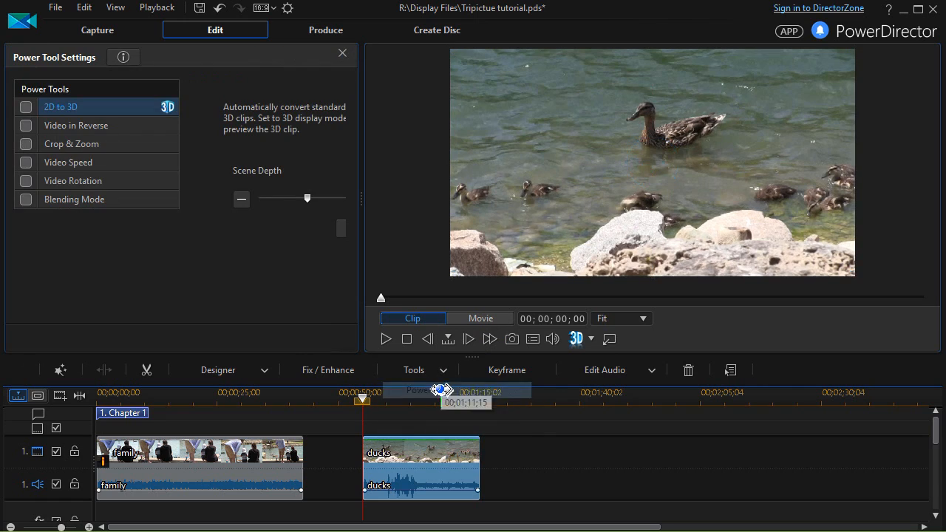
left_click(27, 147)
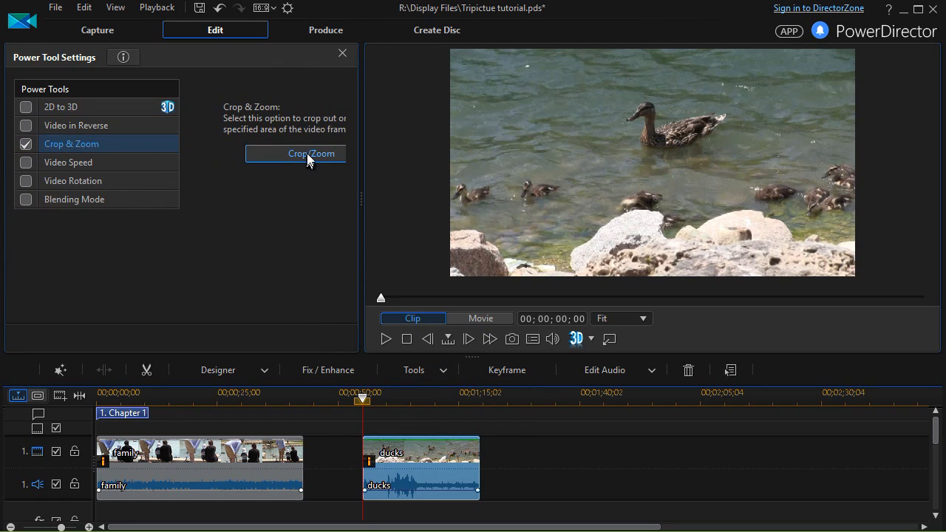
left_click(308, 152)
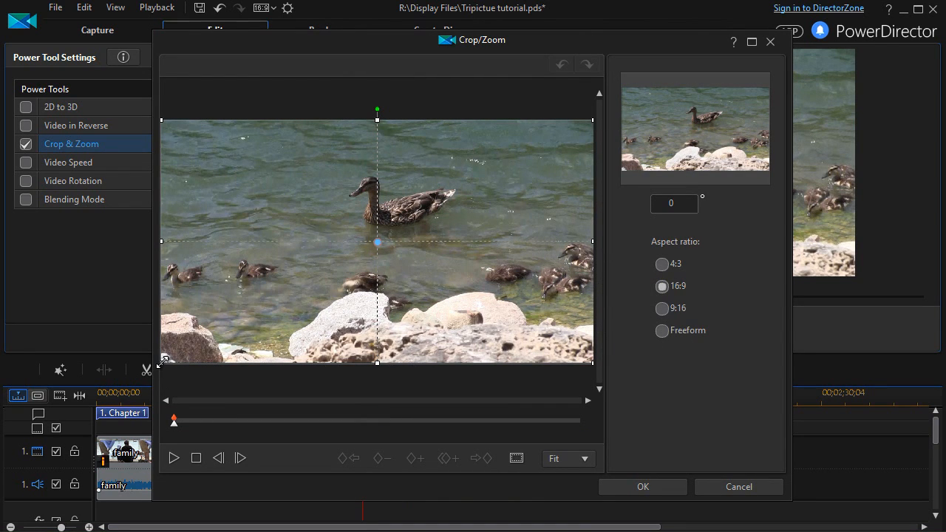
Step: Crop the ducks clip at 16:9 to about half the picture's width and height around the adult duck, and apply the crop
left_click_drag(162, 360, 266, 317)
left_click_drag(379, 239, 429, 217)
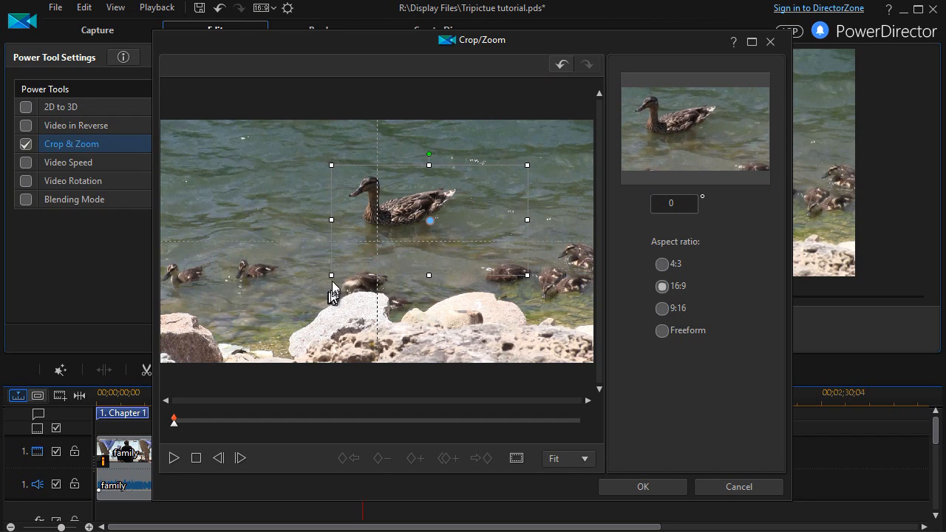
left_click_drag(331, 276, 318, 283)
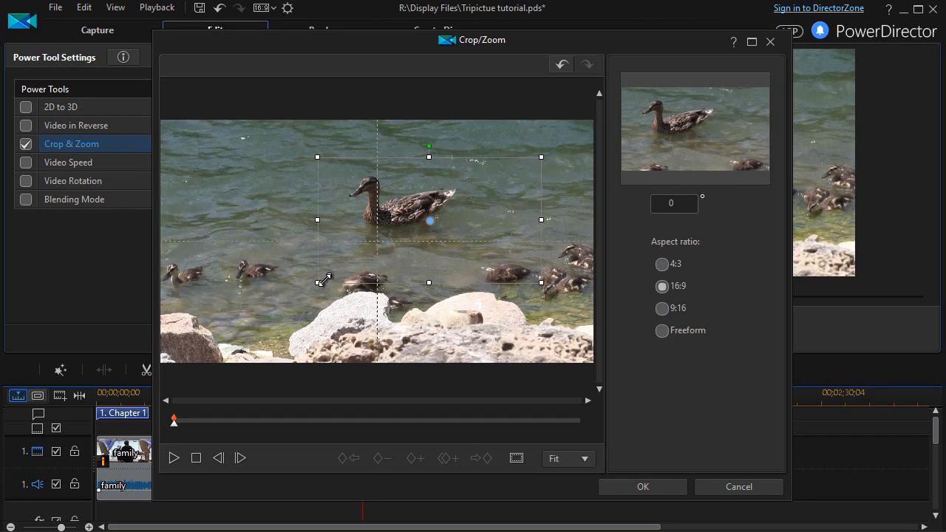
left_click_drag(430, 220, 388, 240)
left_click_drag(278, 304, 282, 303)
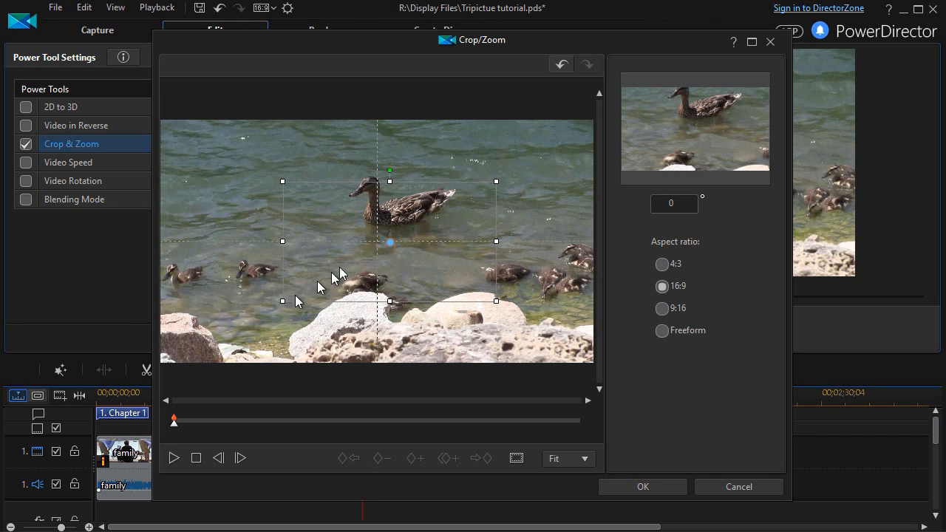
left_click_drag(393, 238, 434, 206)
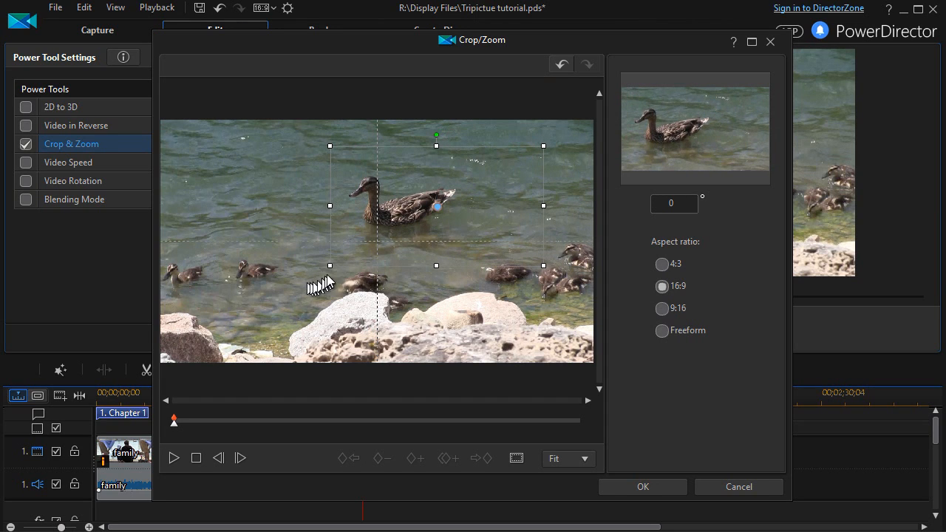
left_click_drag(328, 266, 326, 268)
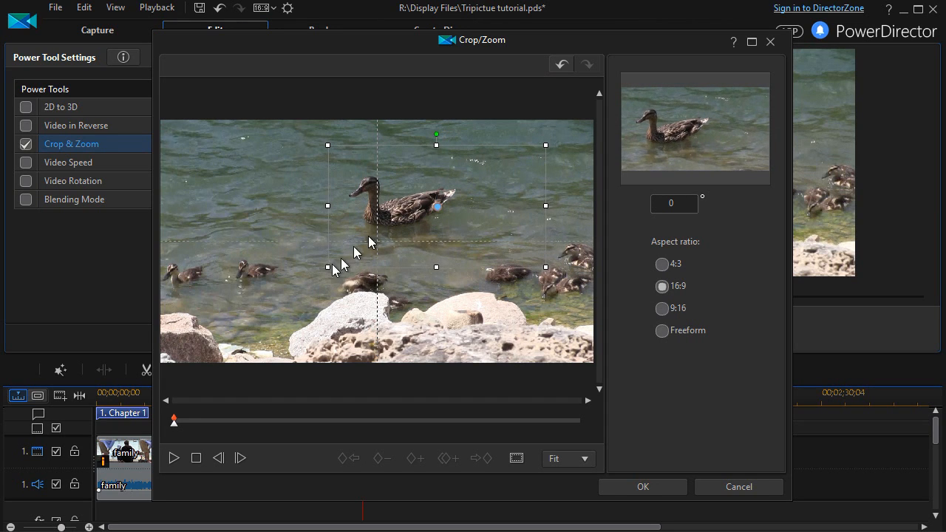
left_click_drag(435, 207, 378, 202)
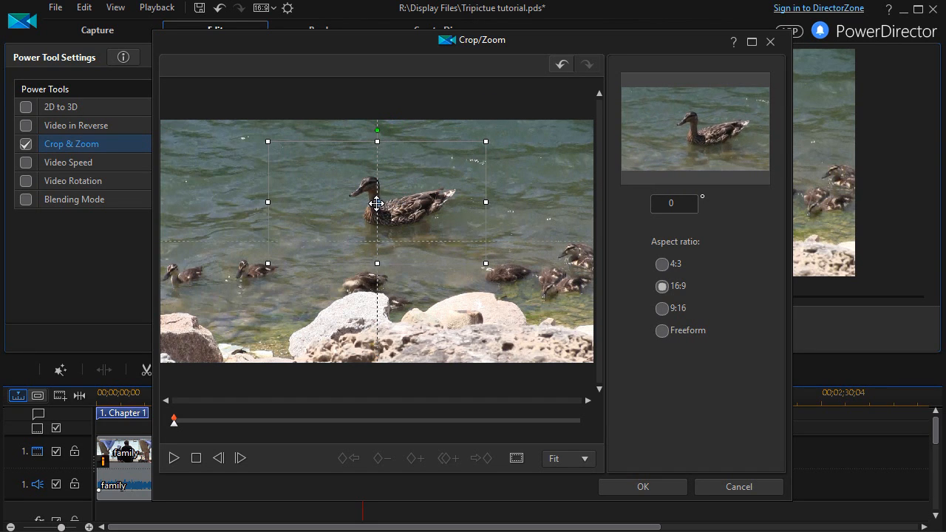
left_click(643, 489)
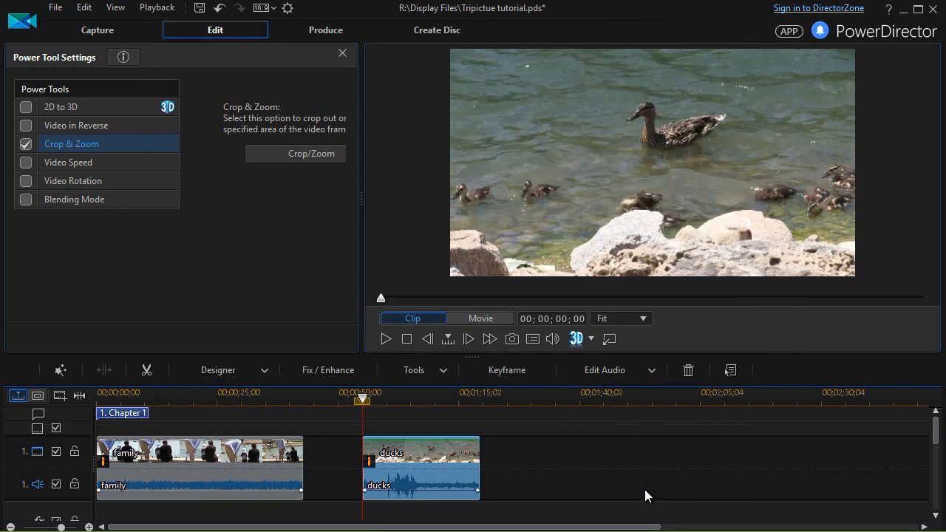
Step: Leave the power tool settings and shrink the ducks clip to fill the upper-right quarter of the frame
left_click(343, 54)
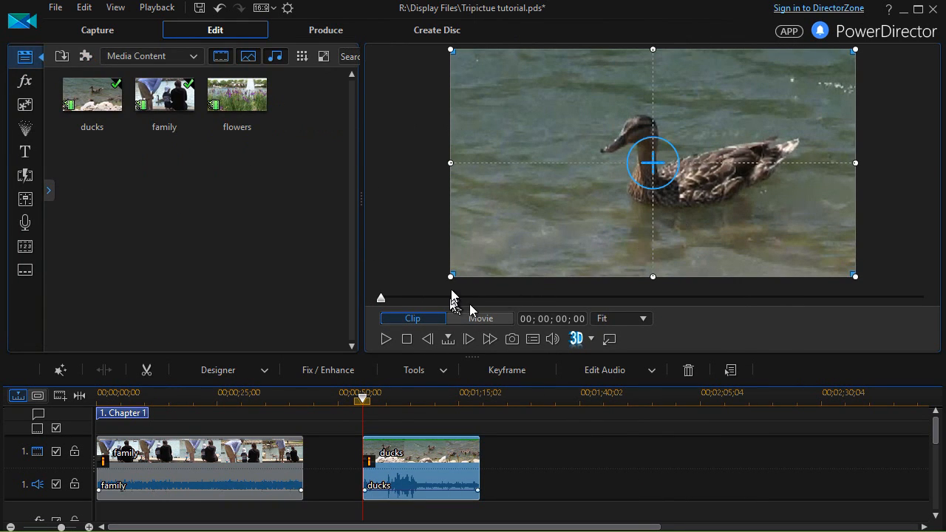
left_click_drag(457, 275, 685, 158)
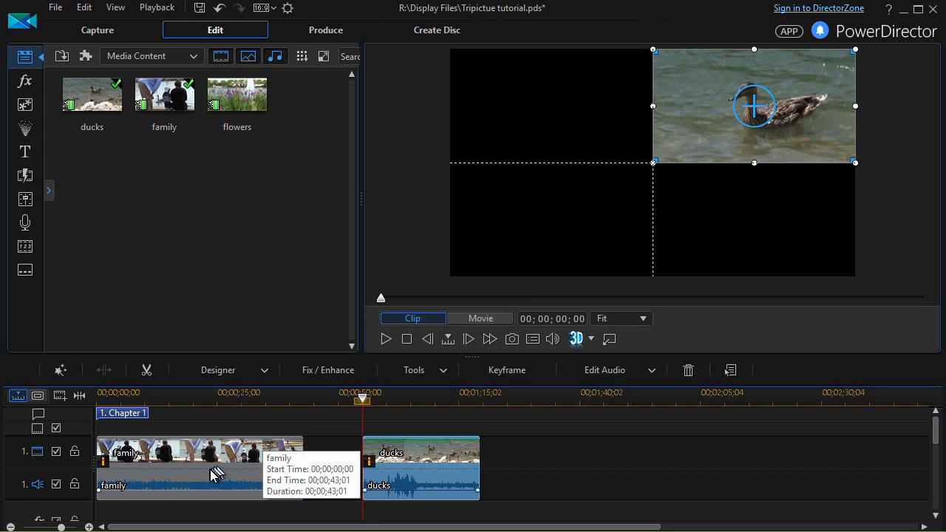
Step: Preview frames within the family and ducks clips to check each picture's position in the split-screen layout
left_click_drag(237, 403, 235, 405)
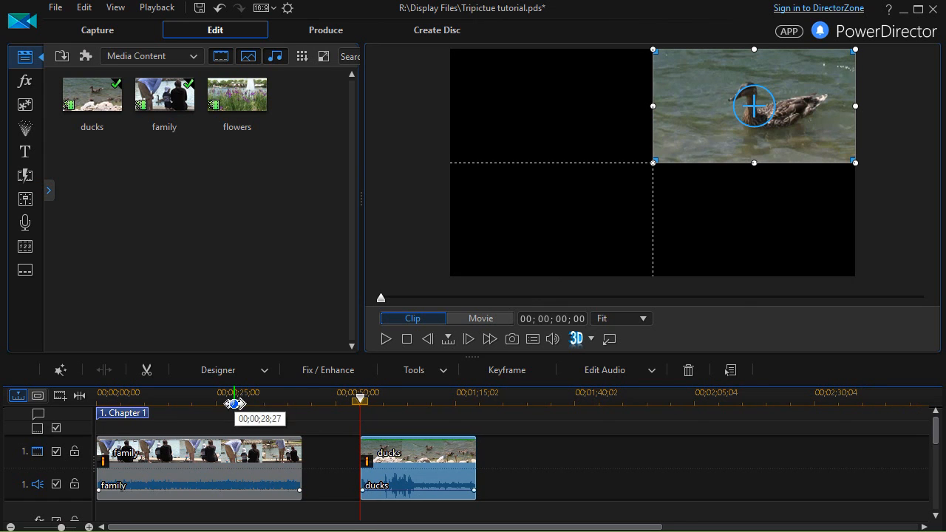
left_click(233, 399)
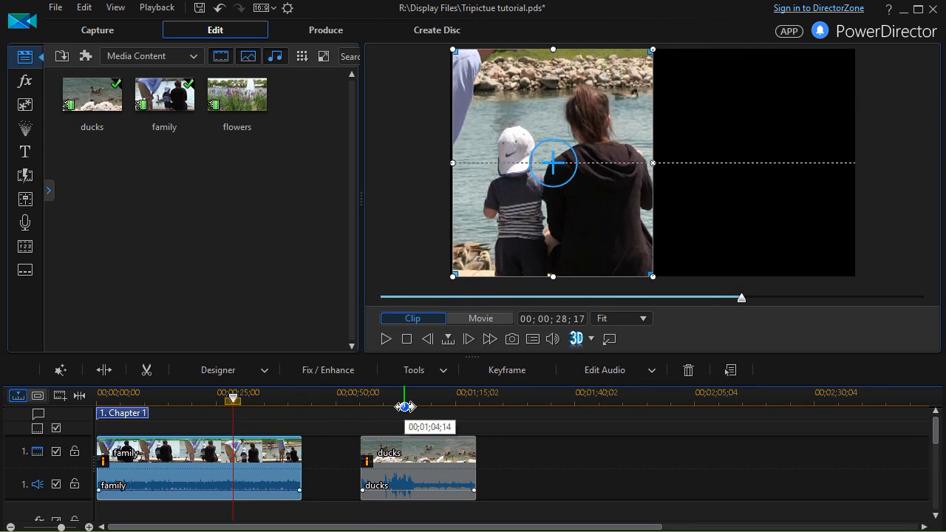
left_click(419, 403)
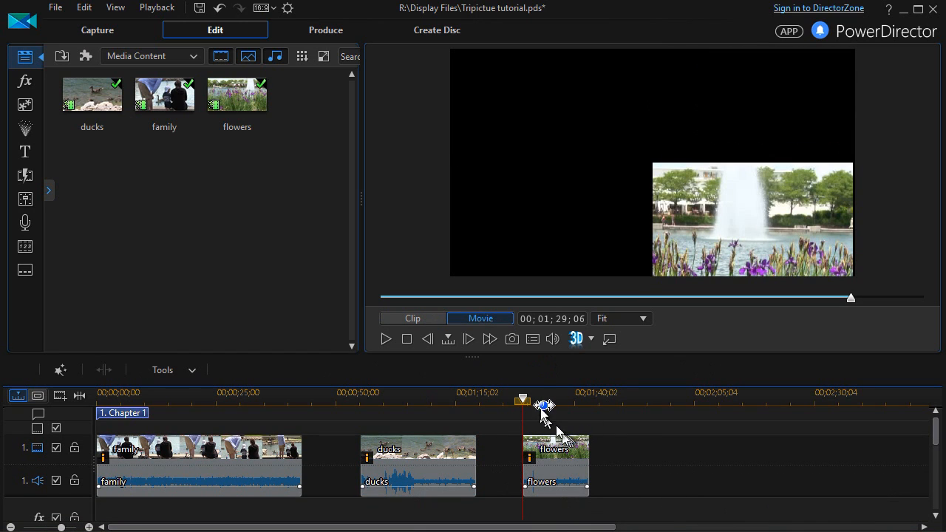
left_click(415, 399)
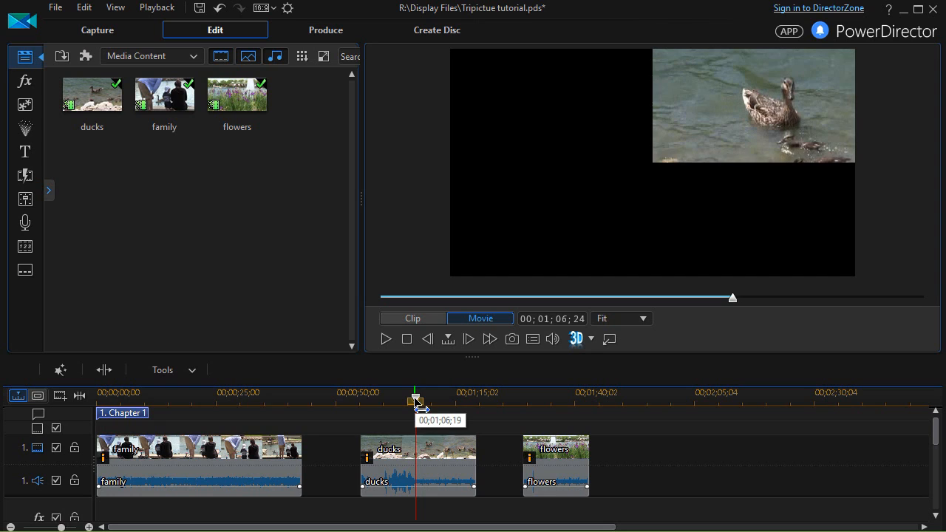
left_click_drag(204, 398, 211, 397)
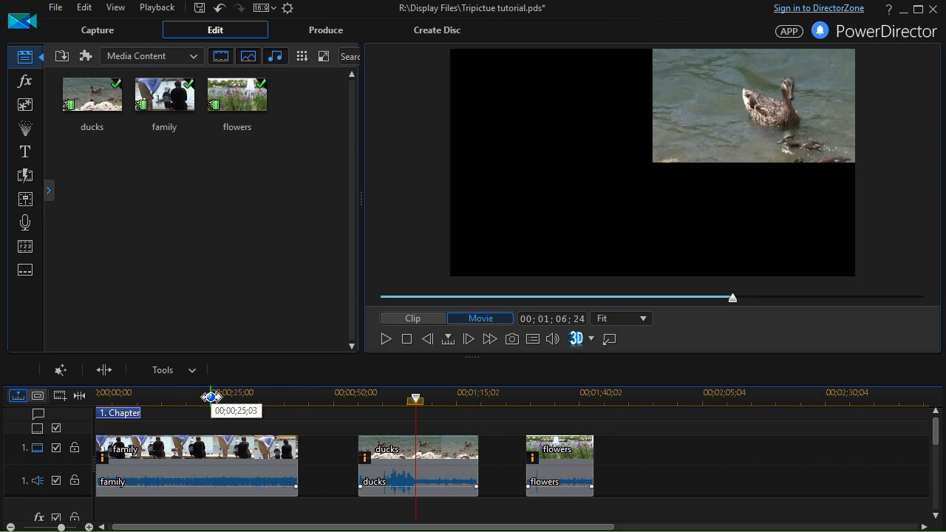
left_click(211, 397)
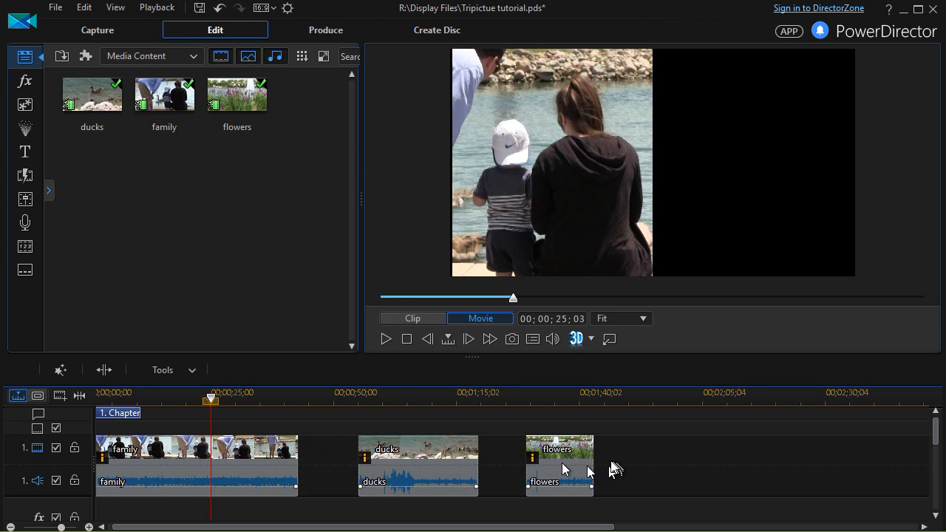
Step: Insert a freeze frame of the family clip's first frame at the very start of the clip
left_click(227, 461)
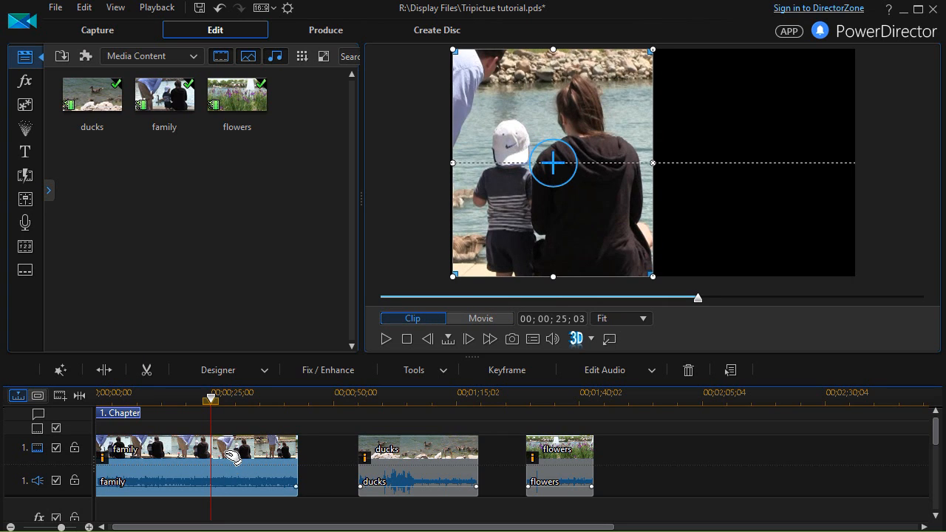
key("Home")
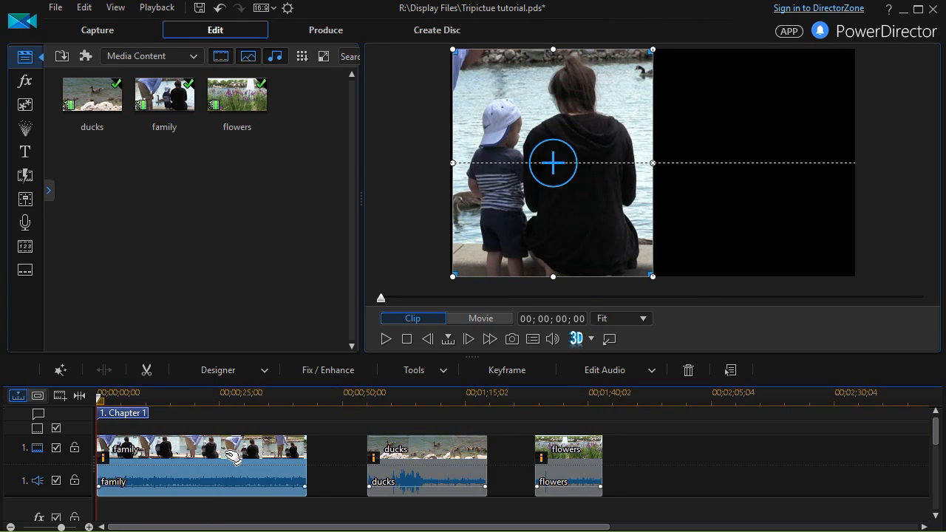
right_click(188, 461)
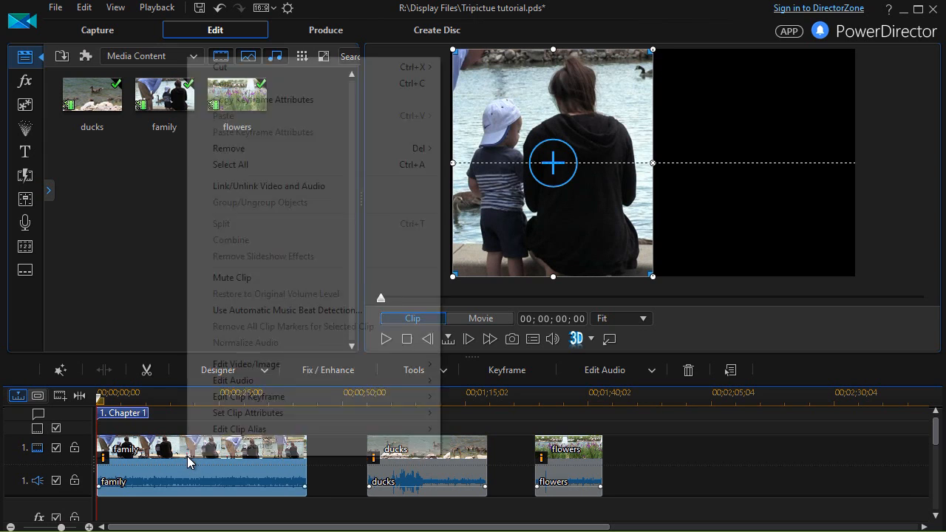
mouse_move(281, 369)
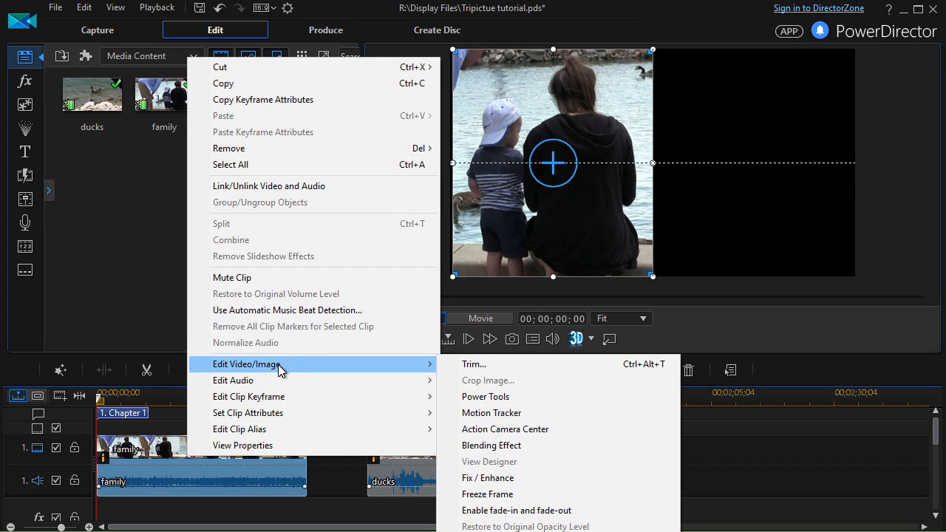
left_click(514, 495)
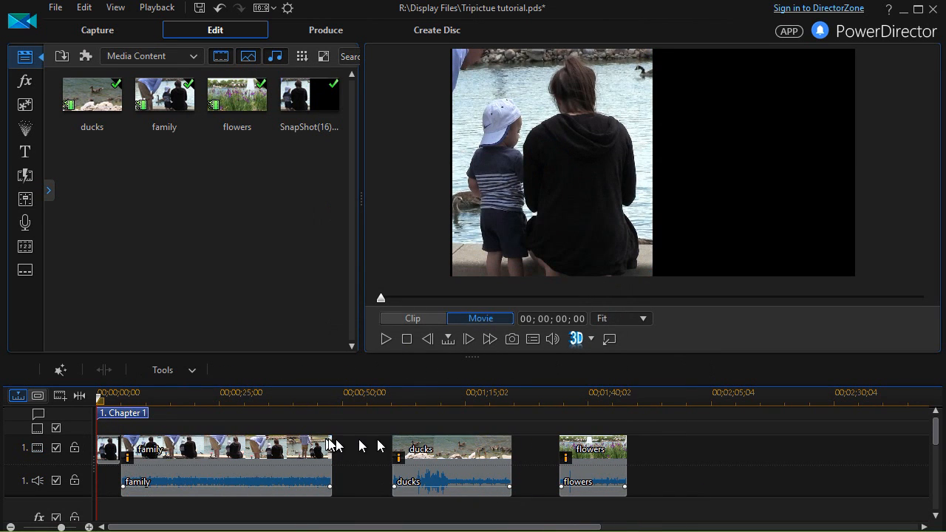
Step: Insert a freeze frame in the family clip 00;00;18;18 after the clip's start
right_click(246, 453)
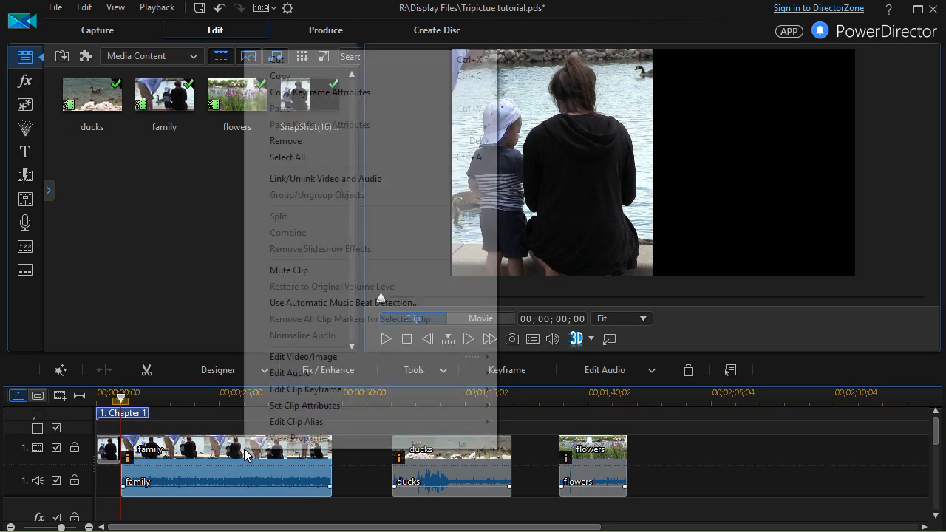
left_click(201, 418)
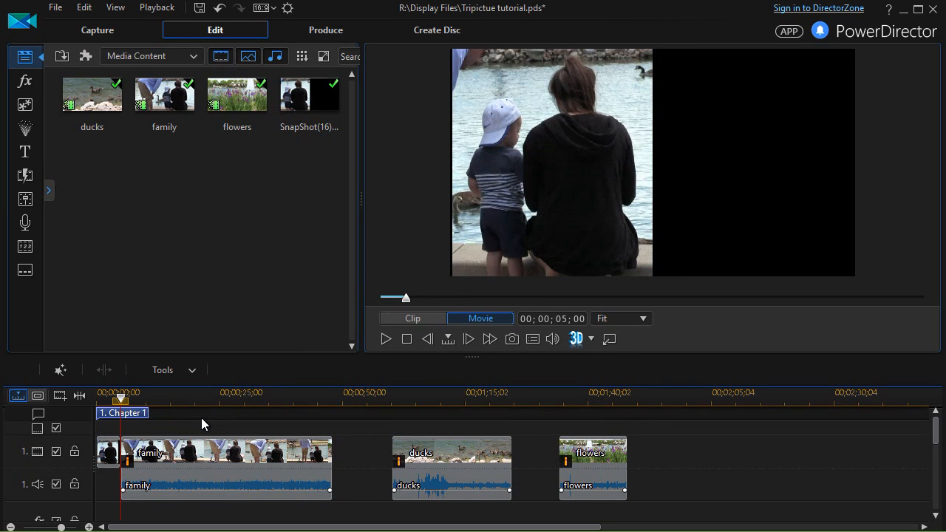
left_click(246, 467)
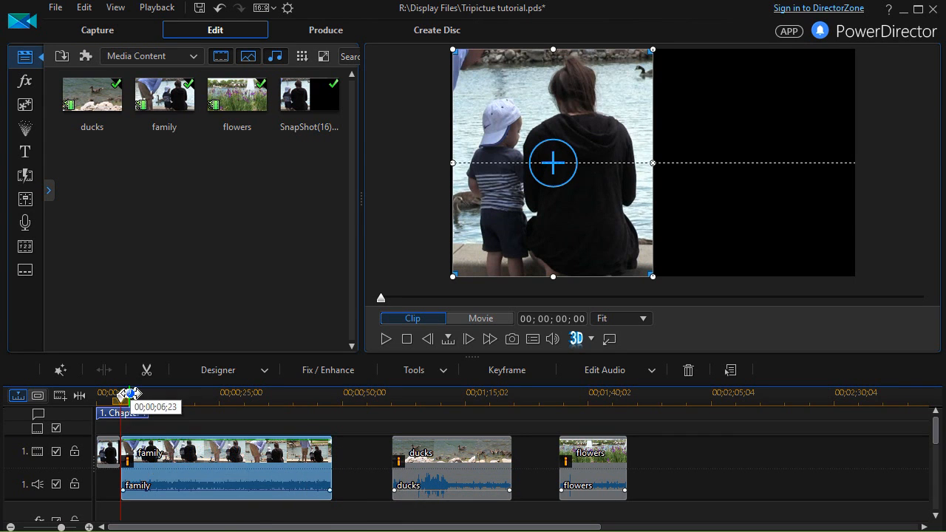
left_click(123, 399)
left_click_drag(125, 403, 217, 420)
left_click(258, 485)
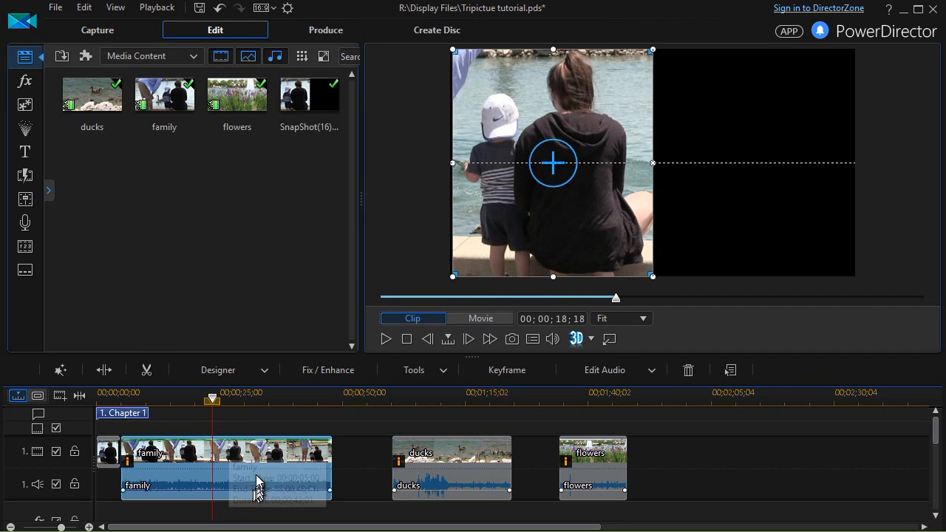
right_click(253, 468)
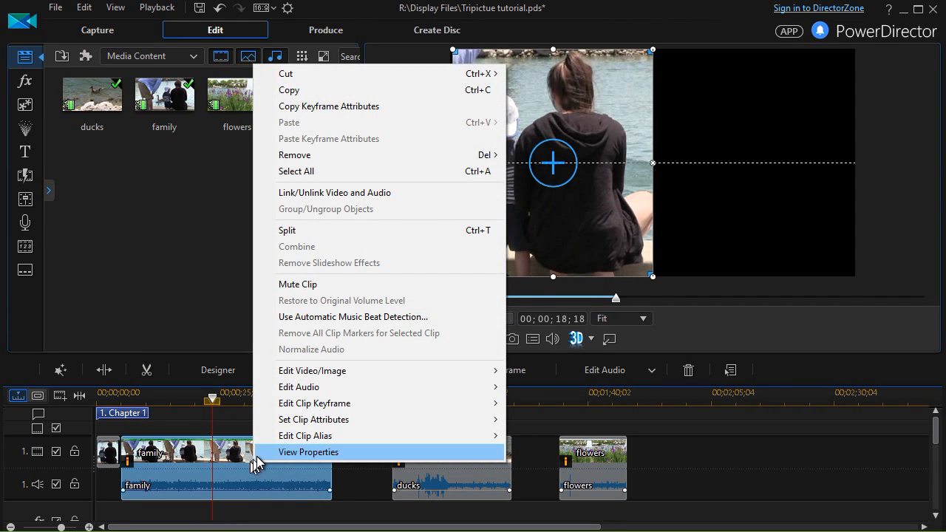
mouse_move(325, 373)
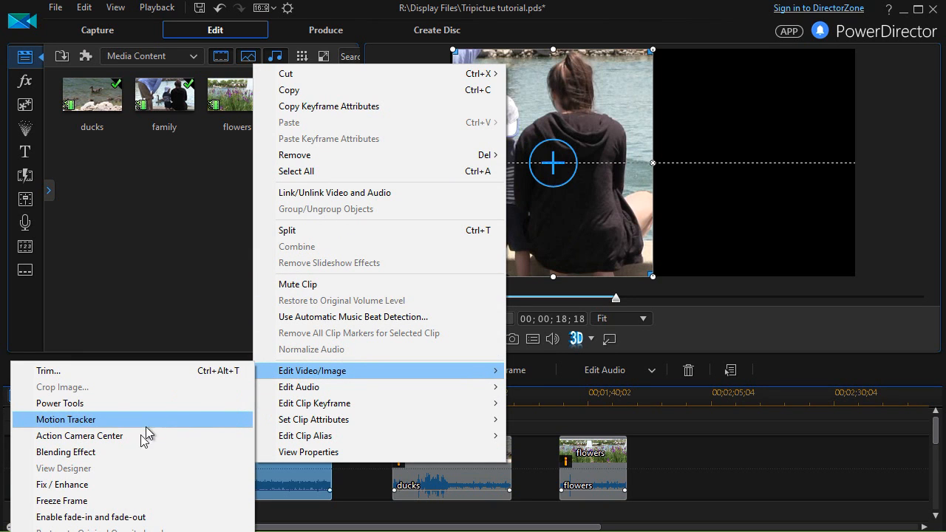
left_click(120, 501)
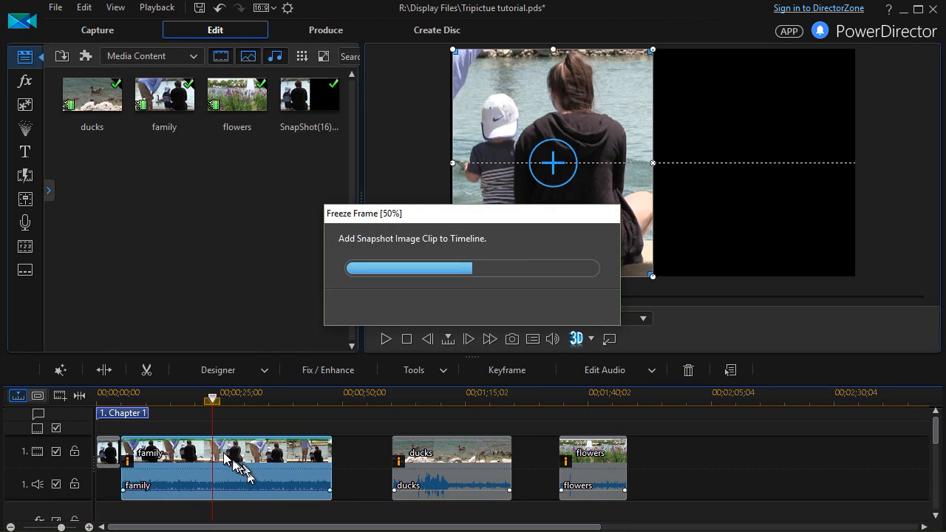
Step: Remove the remaining family footage after the second freeze frame, leaving a gap on the track
left_click(311, 465)
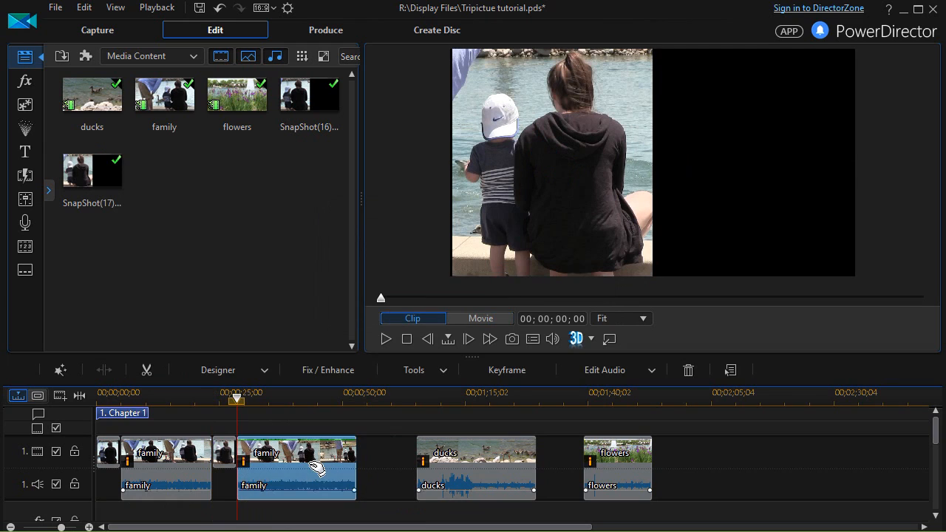
key("Delete")
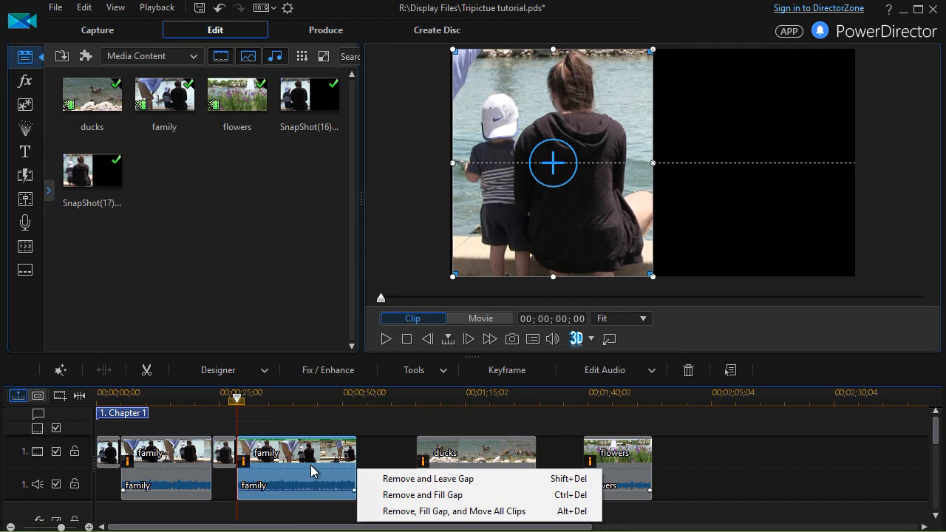
left_click(443, 480)
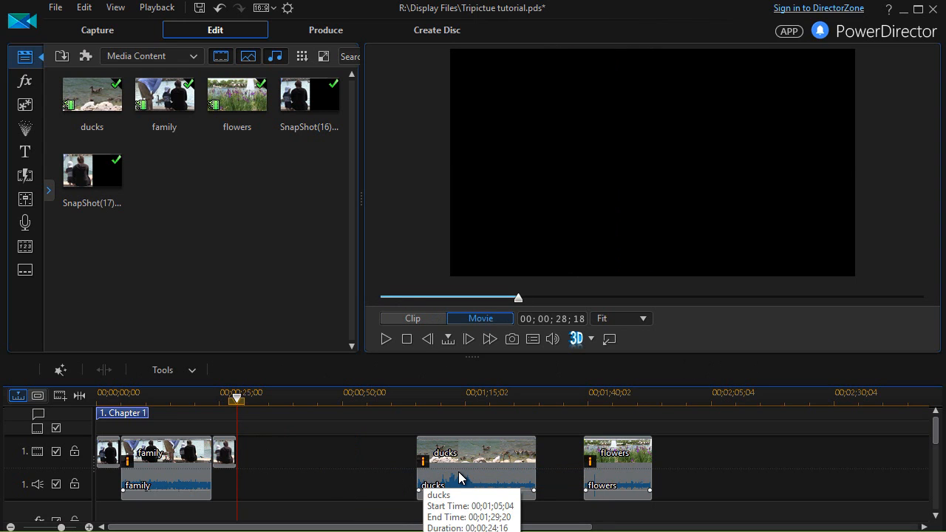
Step: Insert a freeze frame of the ducks clip's first frame at the start of the clip
left_click(464, 475)
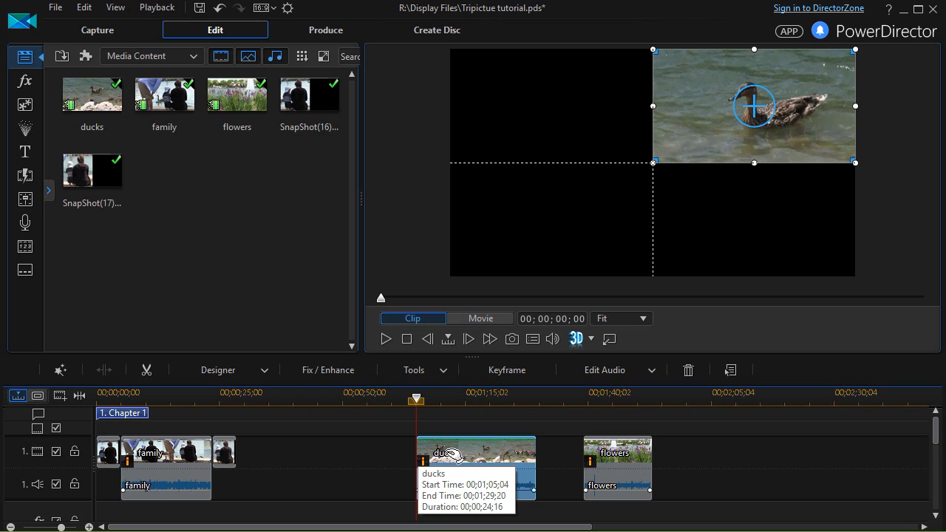
right_click(452, 454)
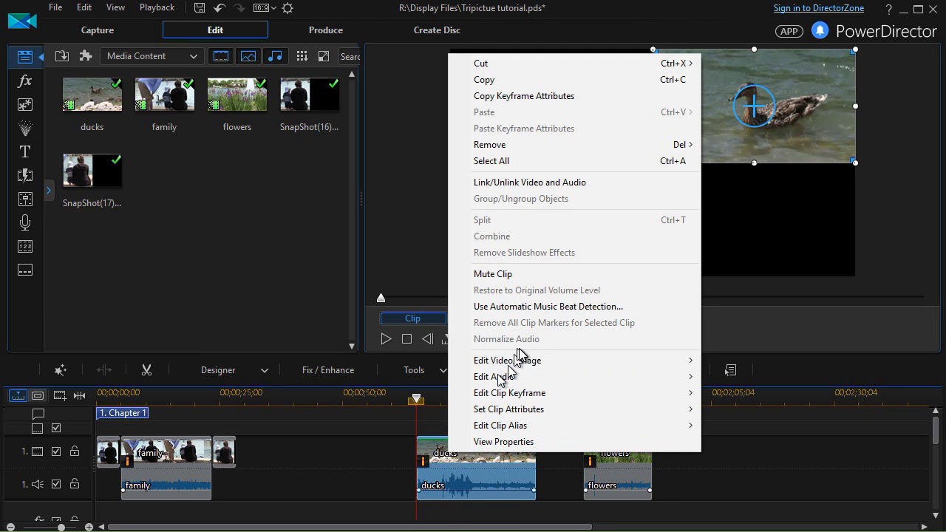
mouse_move(484, 360)
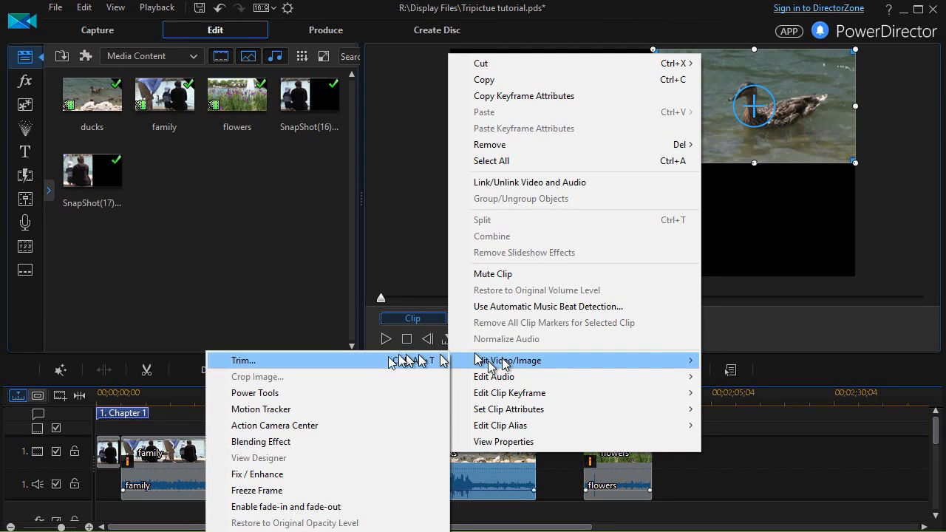
left_click(329, 489)
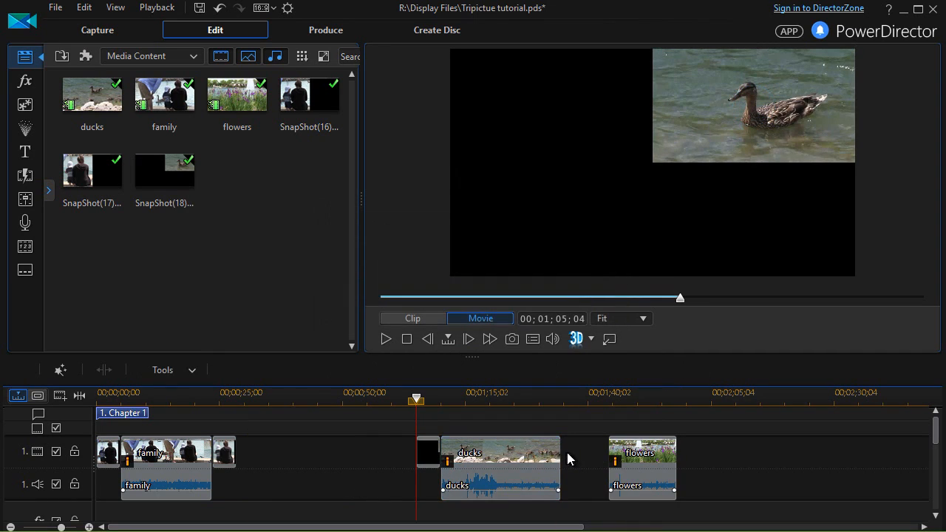
Step: Insert a freeze frame of the ducks clip's last frame at the end of the clip
right_click(498, 463)
left_click(380, 418)
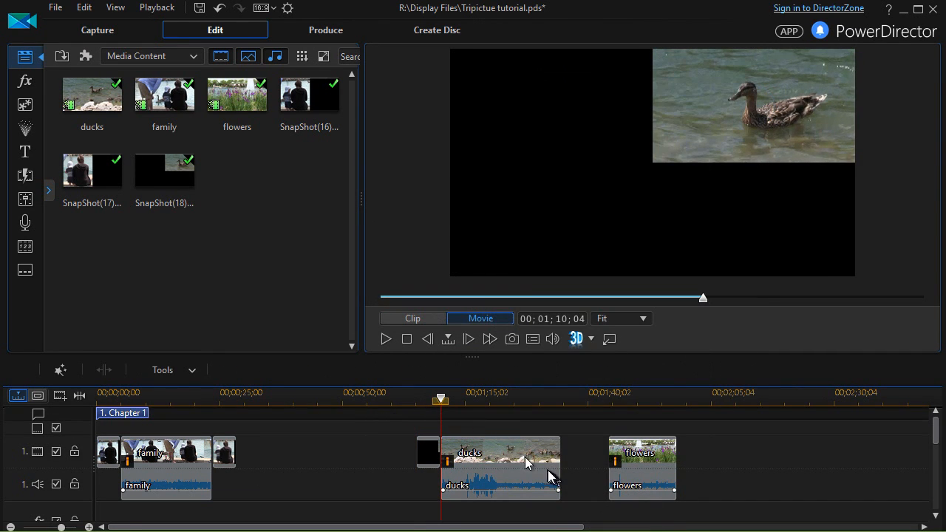
key("End")
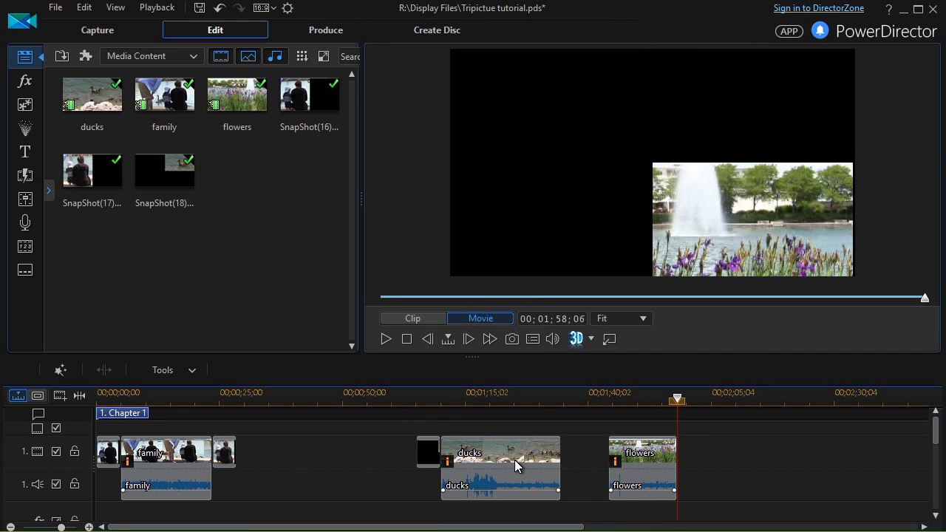
left_click(431, 319)
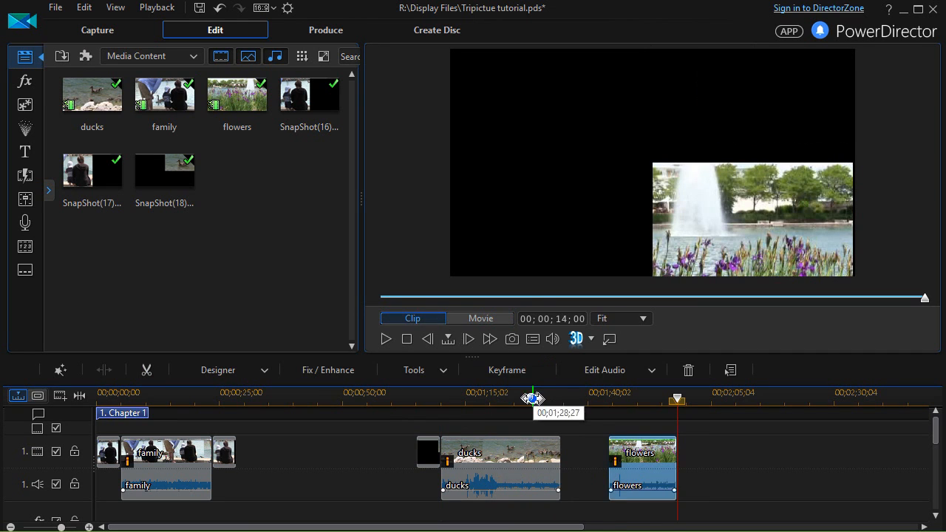
left_click(529, 399)
key("End")
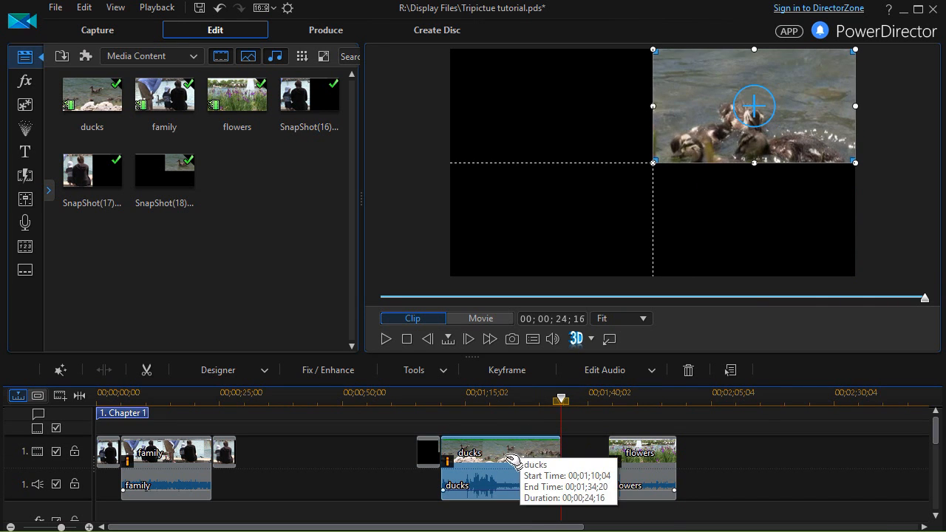
right_click(512, 462)
mouse_move(566, 367)
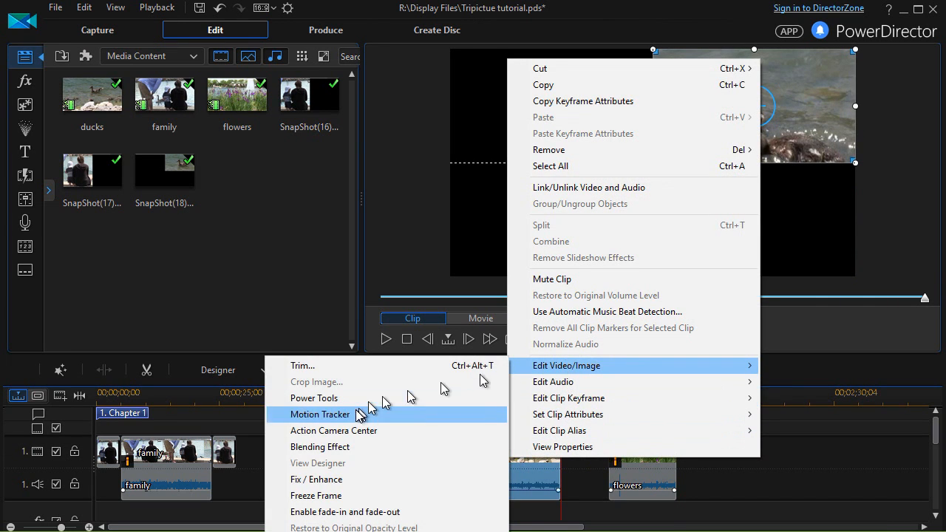
left_click(316, 496)
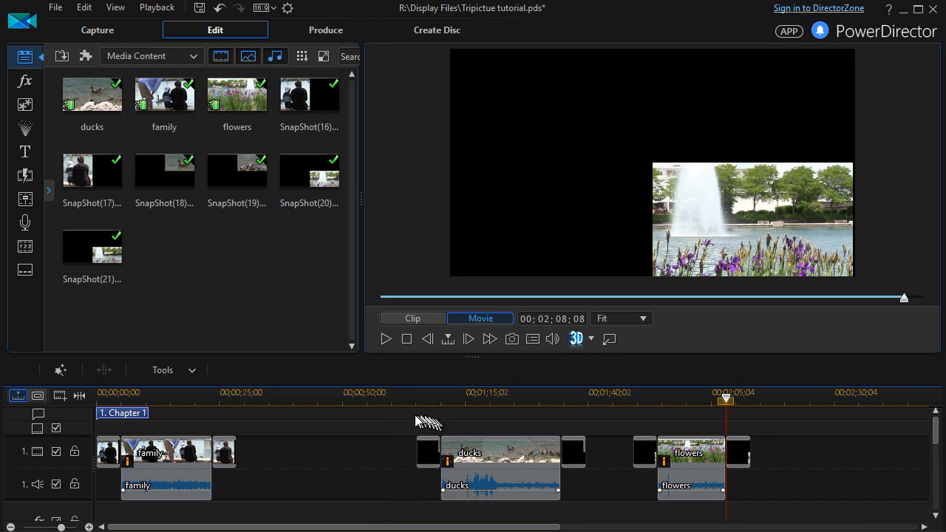
Step: Play and scrub through the ducks section, examining its opening and closing freeze frames and the gap before the flowers section
left_click(503, 397)
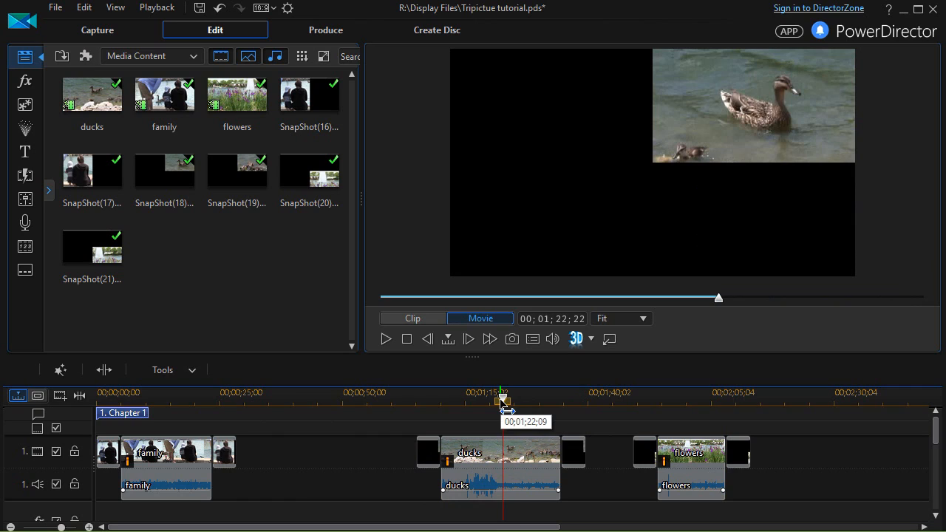
left_click_drag(409, 396, 408, 396)
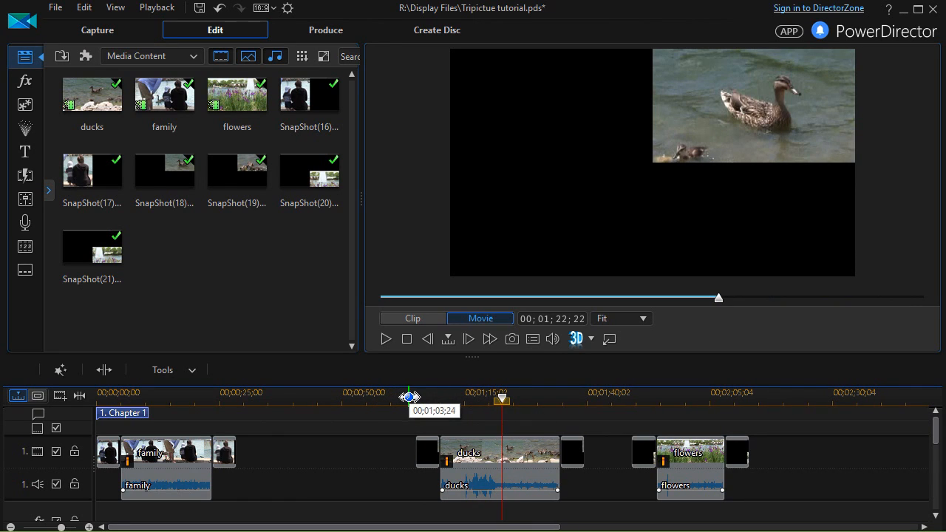
left_click(413, 397)
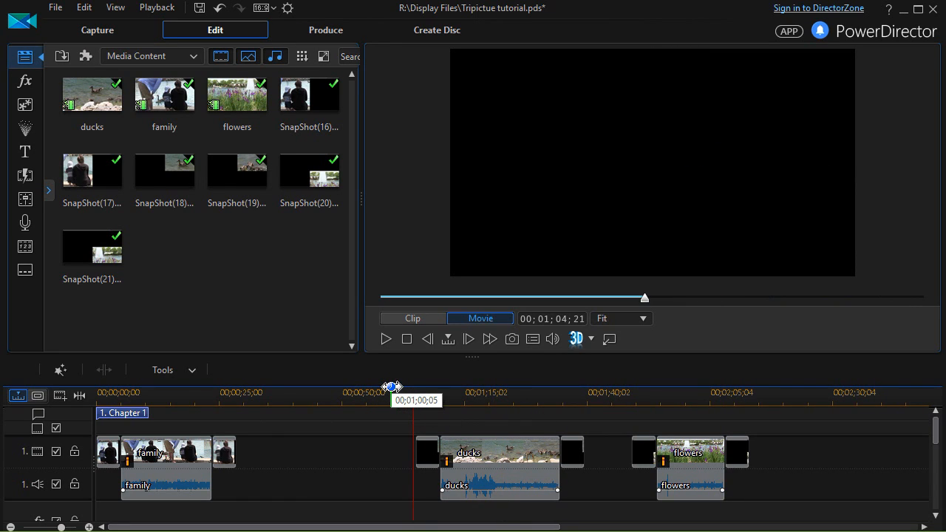
key("space")
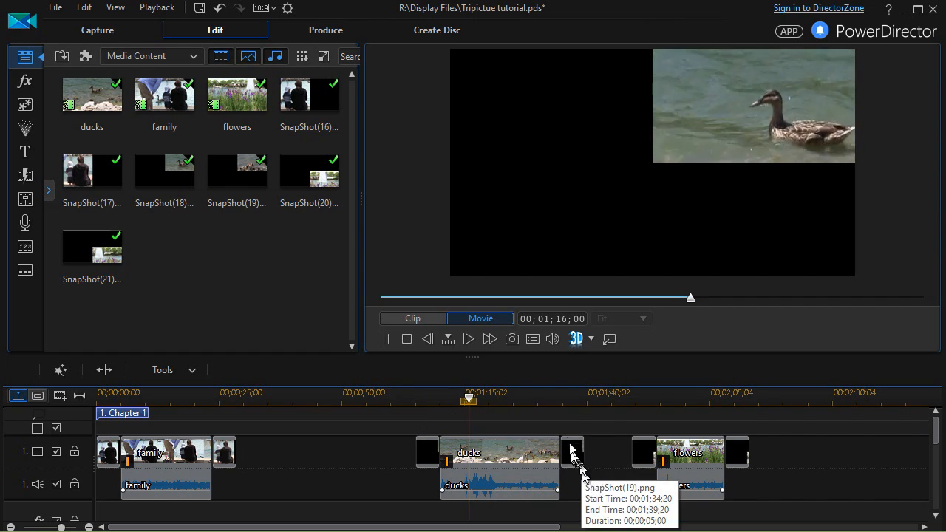
left_click(571, 398)
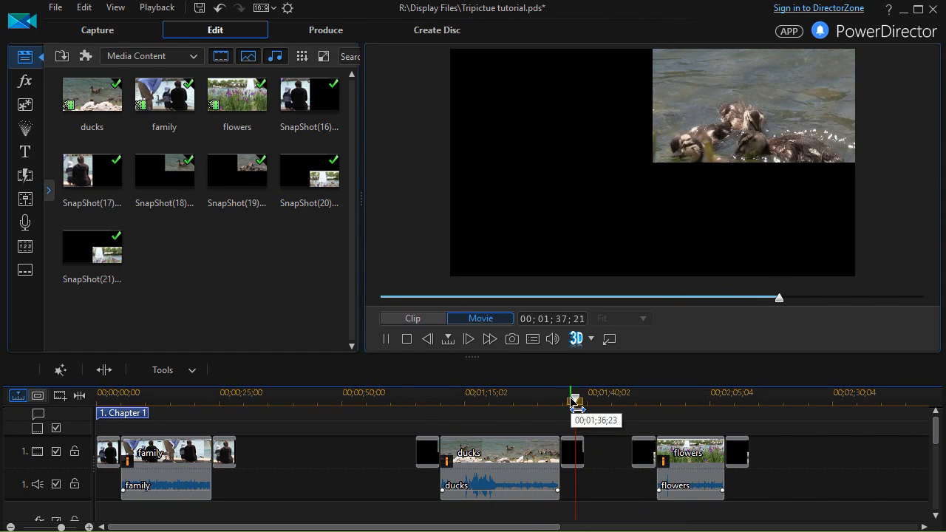
left_click(623, 451)
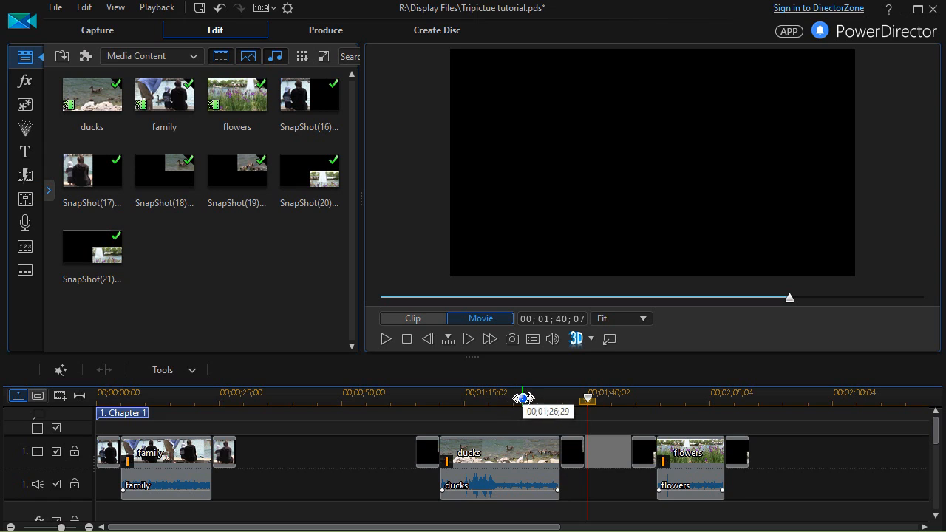
left_click(606, 490)
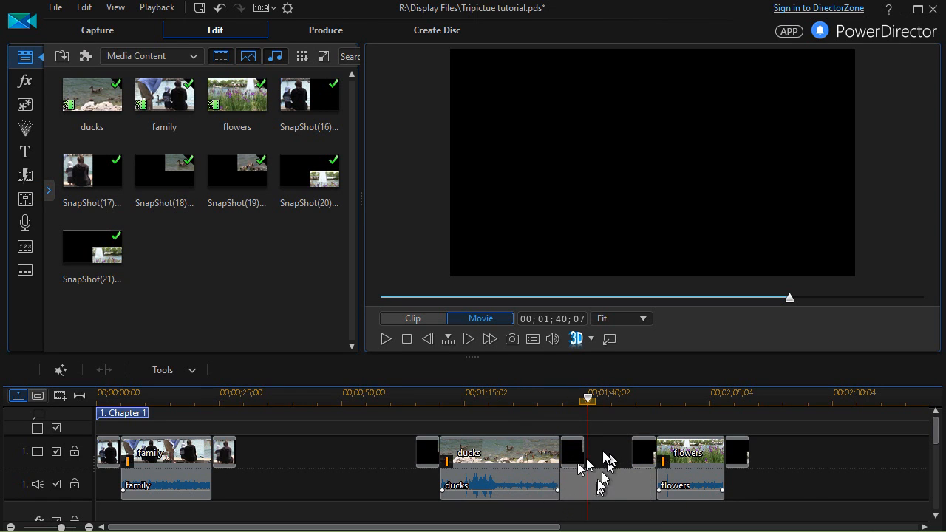
left_click_drag(589, 399, 570, 402)
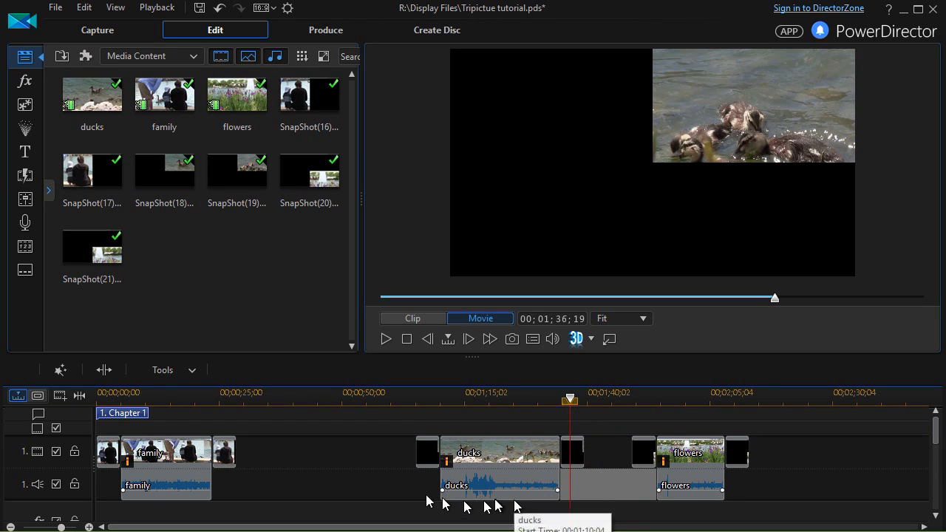
left_click(318, 451)
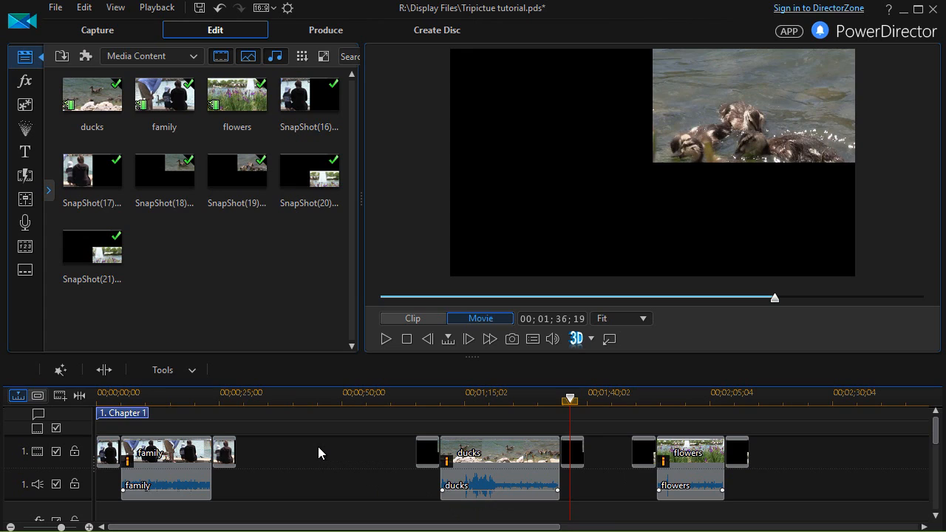